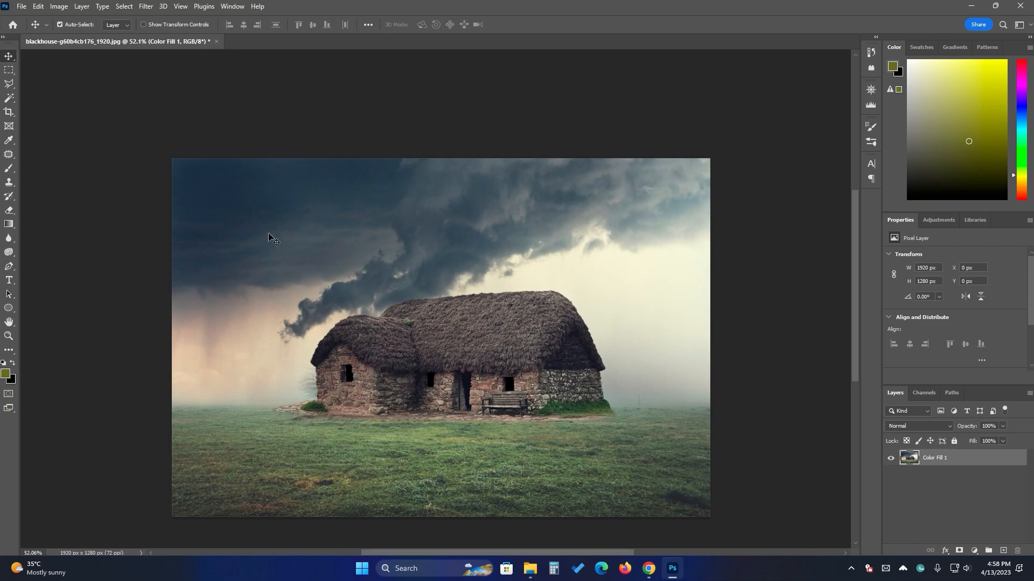
Outline the dark opening of the cottage's leftmost window with the Polygonal Lasso tool.
{"action": "left_click", "coordinate": [8, 86]}
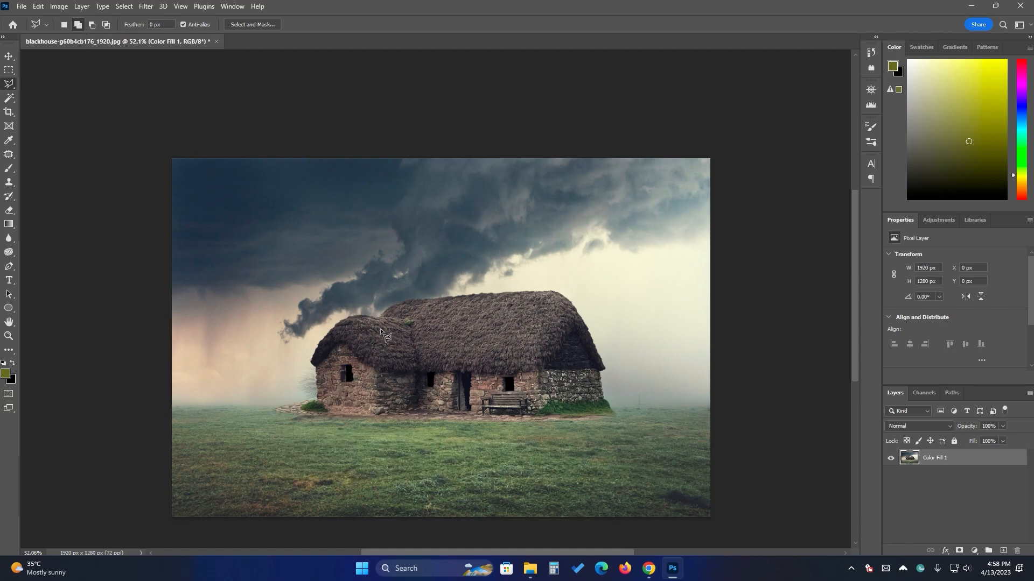
{"action": "scroll", "coordinate": [379, 327], "scroll_direction": "up", "scroll_amount": 5}
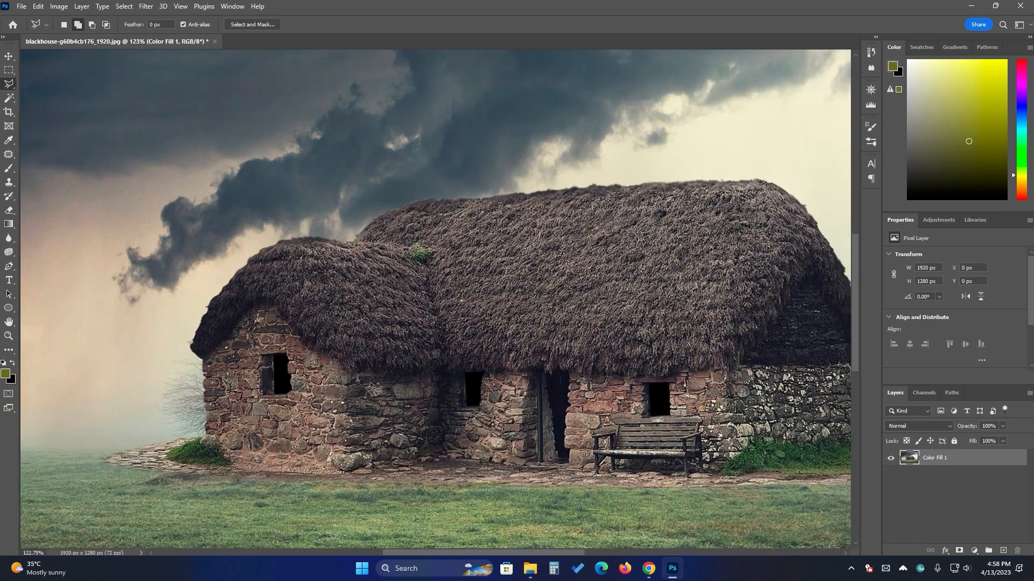
{"action": "scroll", "coordinate": [370, 382], "scroll_direction": "down", "scroll_amount": 2}
{"action": "left_click", "coordinate": [290, 361]}
{"action": "left_click", "coordinate": [291, 391]}
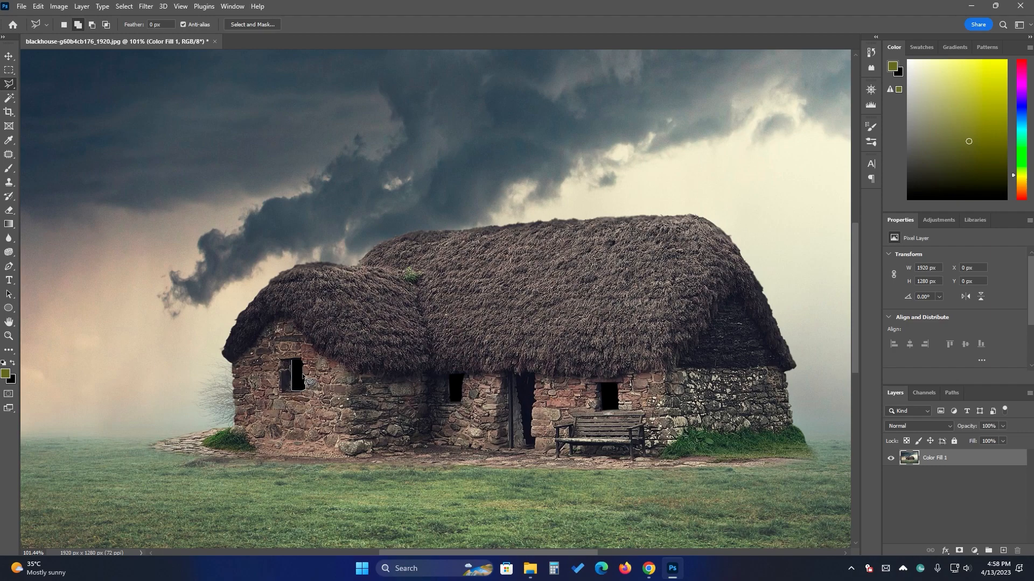
{"action": "left_click", "coordinate": [305, 359]}
{"action": "left_click", "coordinate": [291, 360]}
Add the small middle window's dark opening, between the leftmost window and the door, to the selection.
{"action": "scroll", "coordinate": [448, 376], "scroll_direction": "up", "scroll_amount": 3}
{"action": "left_click", "coordinate": [449, 367]}
{"action": "left_click", "coordinate": [450, 405]}
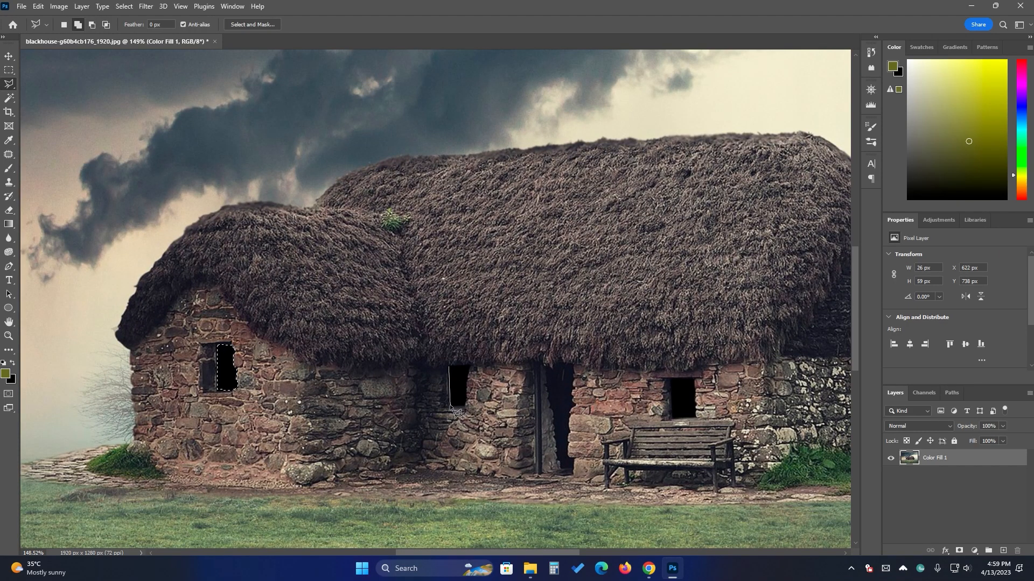
{"action": "double_click", "coordinate": [469, 367]}
Add the dark gap of the open doorway to the selection, tracing its irregular stone edge with the Polygonal Lasso.
{"action": "left_click", "coordinate": [545, 364]}
{"action": "left_click", "coordinate": [553, 370]}
{"action": "left_click", "coordinate": [556, 365]}
{"action": "left_click", "coordinate": [570, 365]}
{"action": "left_click", "coordinate": [574, 374]}
{"action": "left_click", "coordinate": [571, 383]}
{"action": "left_click", "coordinate": [571, 401]}
{"action": "left_click", "coordinate": [570, 431]}
{"action": "left_click", "coordinate": [569, 450]}
{"action": "left_click", "coordinate": [574, 469]}
{"action": "left_click", "coordinate": [560, 468]}
{"action": "left_click", "coordinate": [556, 441]}
{"action": "left_click", "coordinate": [553, 428]}
{"action": "left_click", "coordinate": [551, 417]}
{"action": "left_click", "coordinate": [552, 406]}
{"action": "left_click", "coordinate": [547, 366]}
Add the dark opening of the window above the bench to the selection.
{"action": "left_click", "coordinate": [671, 379]}
{"action": "left_click", "coordinate": [673, 418]}
{"action": "left_click", "coordinate": [695, 417]}
{"action": "left_click", "coordinate": [694, 379]}
{"action": "left_click", "coordinate": [671, 380]}
Create a Solid Color fill layer in light yellow from the selected window and door openings.
{"action": "scroll", "coordinate": [679, 383], "scroll_direction": "down", "scroll_amount": 3}
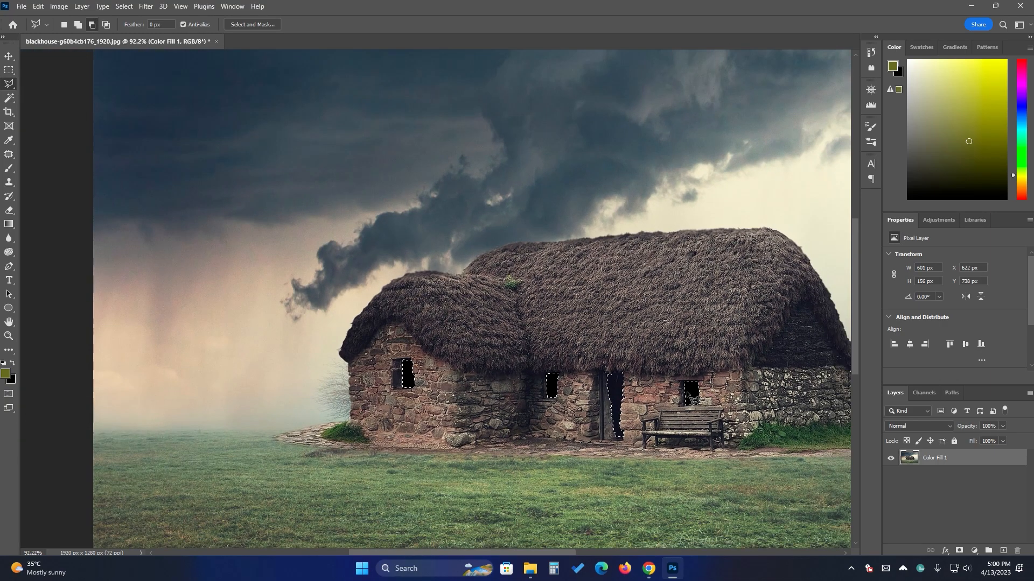
{"action": "scroll", "coordinate": [593, 457], "scroll_direction": "right", "scroll_amount": 3}
{"action": "scroll", "coordinate": [597, 442], "scroll_direction": "down", "scroll_amount": 3}
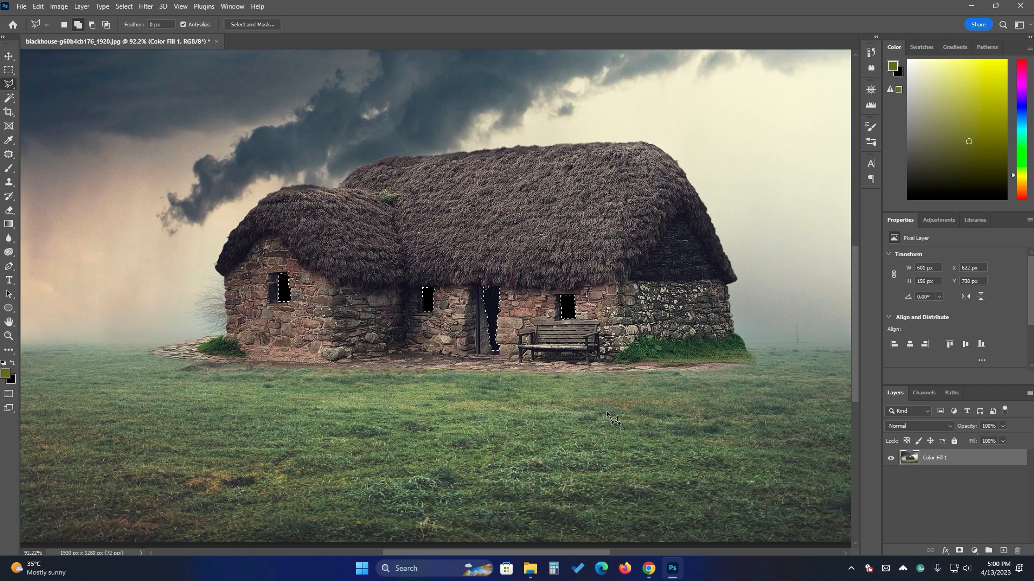
{"action": "scroll", "coordinate": [605, 398], "scroll_direction": "down", "scroll_amount": 2}
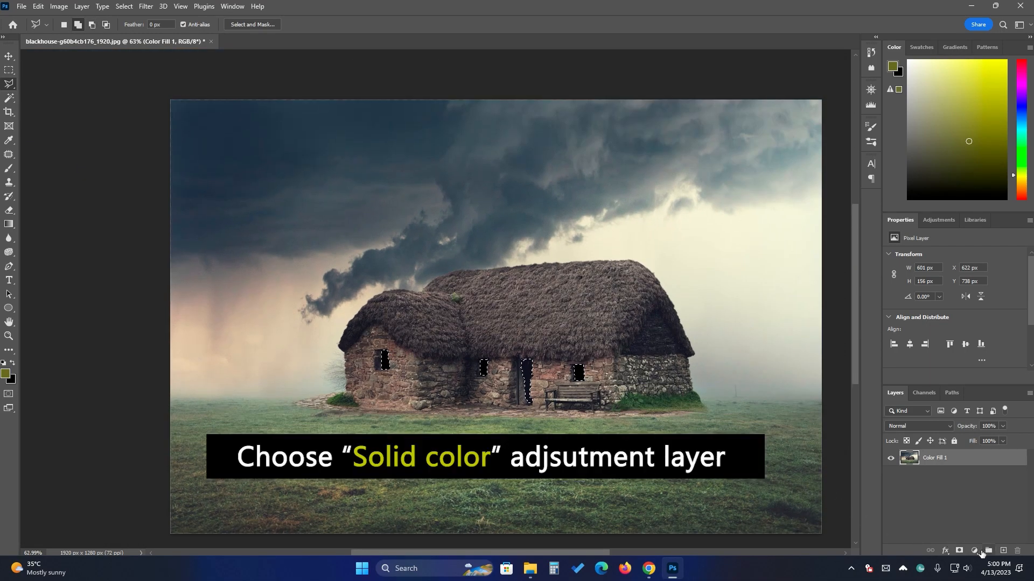
{"action": "left_click", "coordinate": [974, 550]}
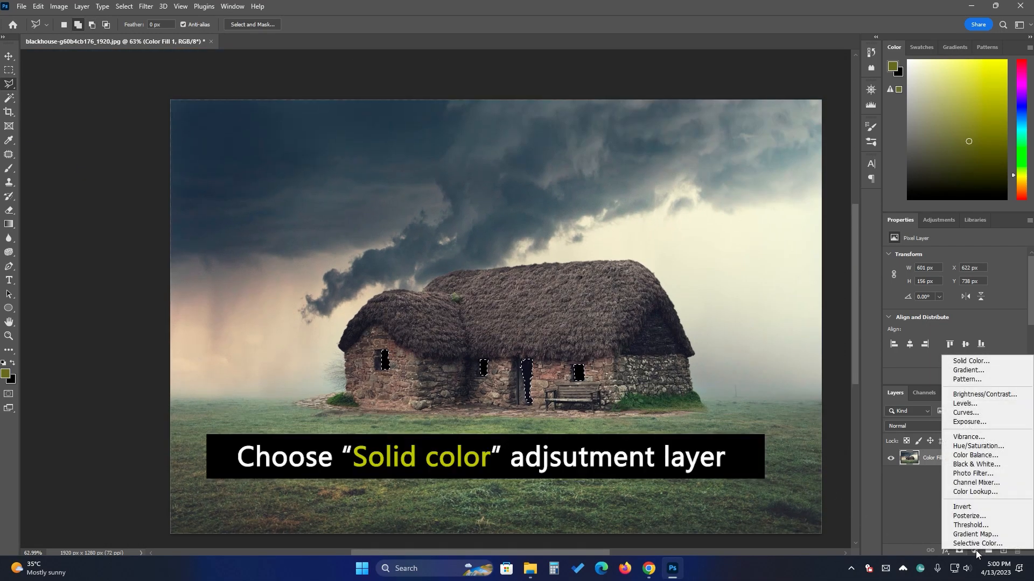
{"action": "left_click", "coordinate": [970, 361]}
{"action": "left_click_drag", "start_coordinate": [687, 191], "coordinate": [668, 106]}
{"action": "left_click", "coordinate": [831, 102]}
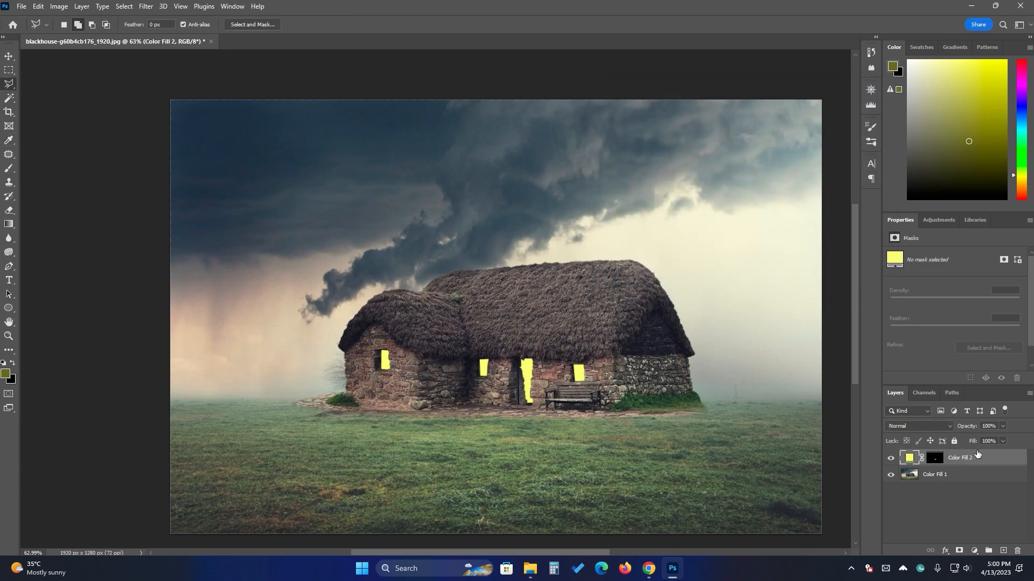
Set the yellow fill layer's blending mode to Linear Dodge (Add) and rasterize the layer.
{"action": "left_click", "coordinate": [923, 425]}
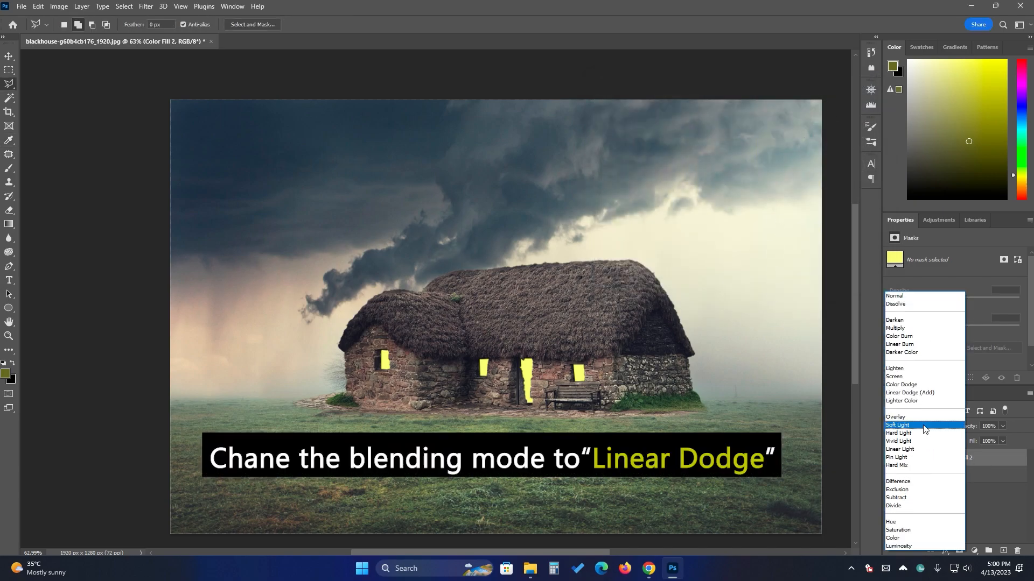
{"action": "left_click", "coordinate": [921, 393]}
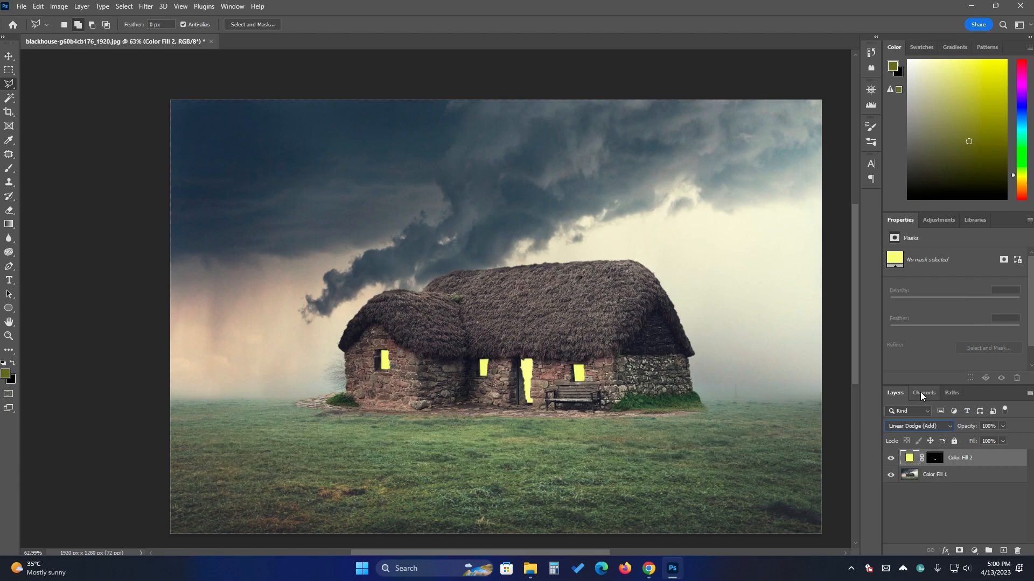
{"action": "right_click", "coordinate": [983, 461]}
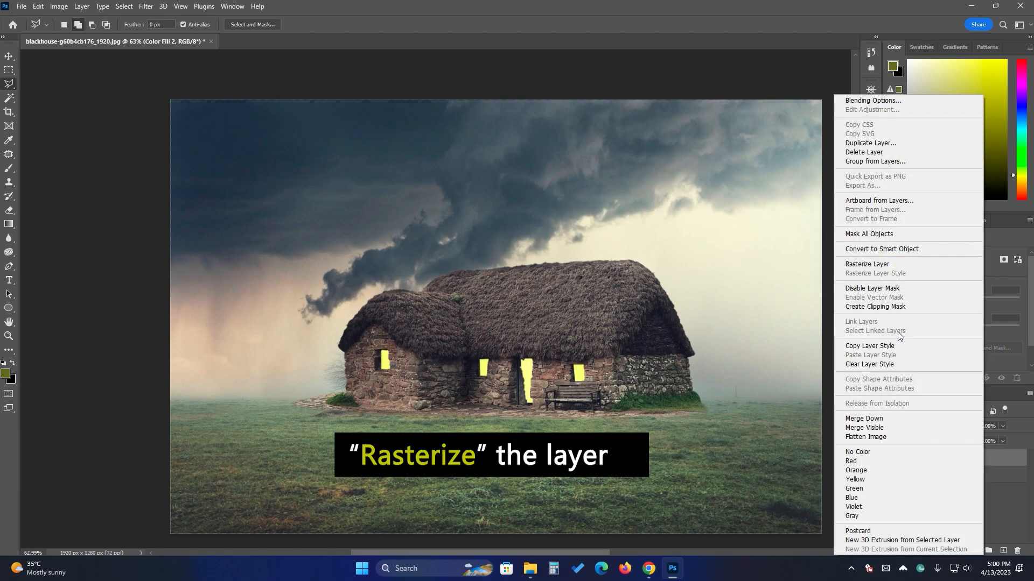
{"action": "left_click", "coordinate": [890, 264]}
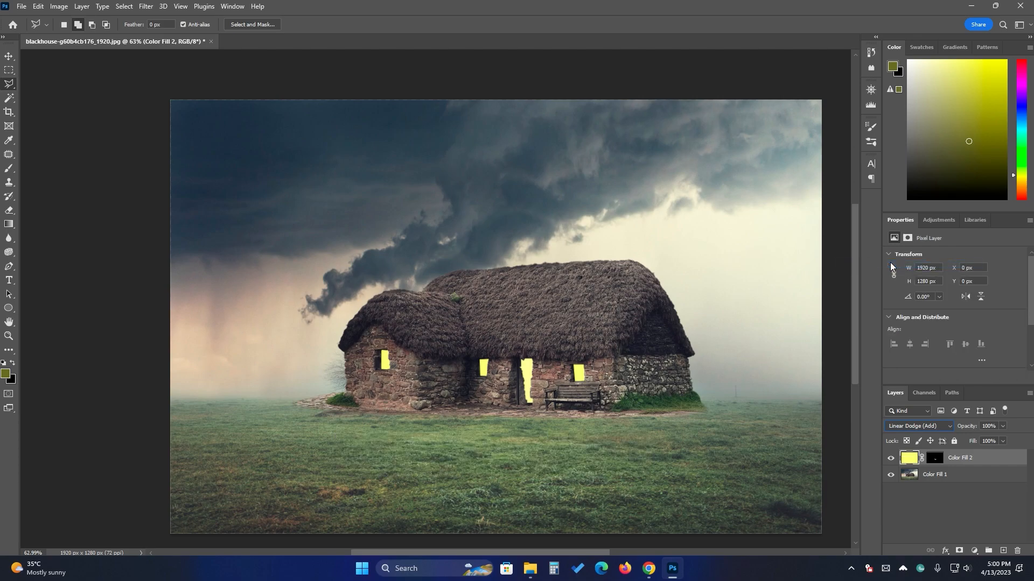
Apply a Gaussian Blur with a 2.4-pixel radius to the yellow window light layer.
{"action": "left_click", "coordinate": [146, 6]}
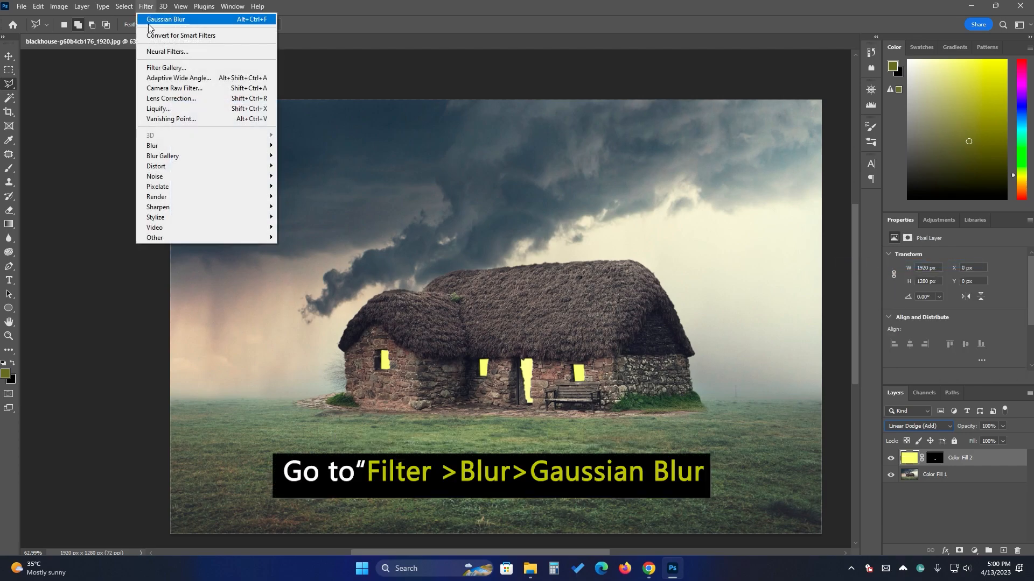
{"action": "mouse_move", "coordinate": [194, 149]}
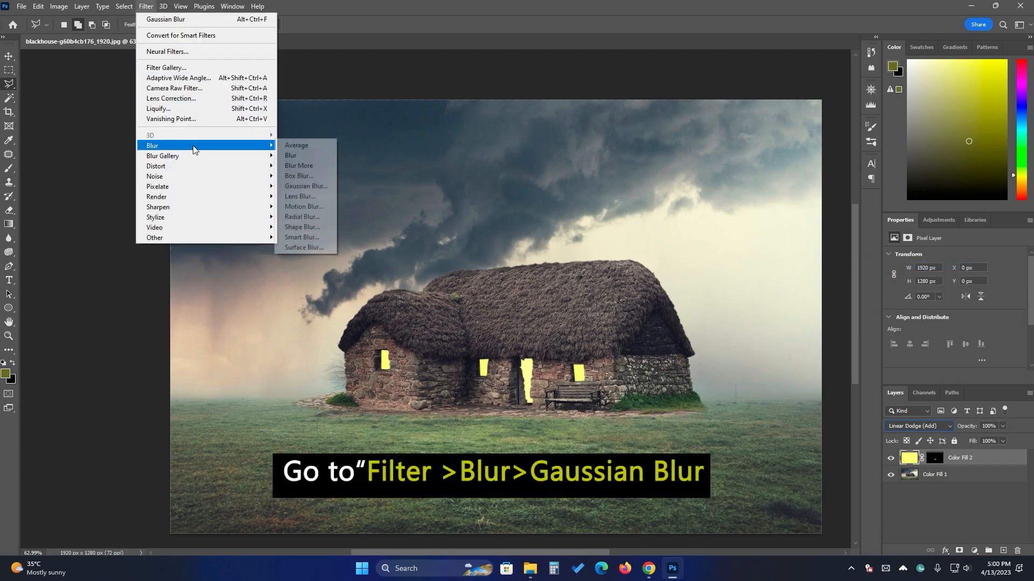
{"action": "left_click", "coordinate": [300, 187]}
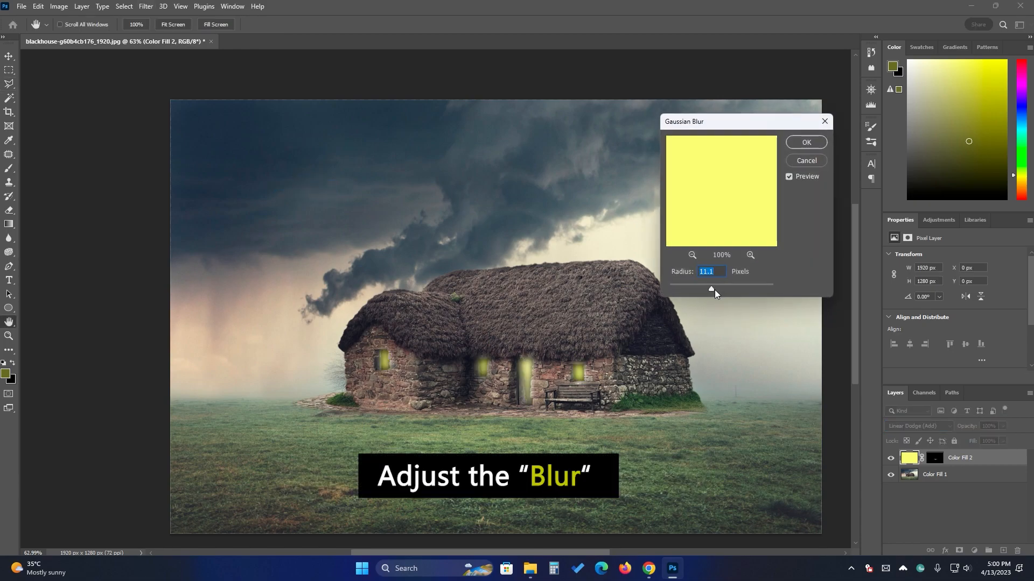
{"action": "left_click_drag", "start_coordinate": [712, 290], "coordinate": [682, 288]}
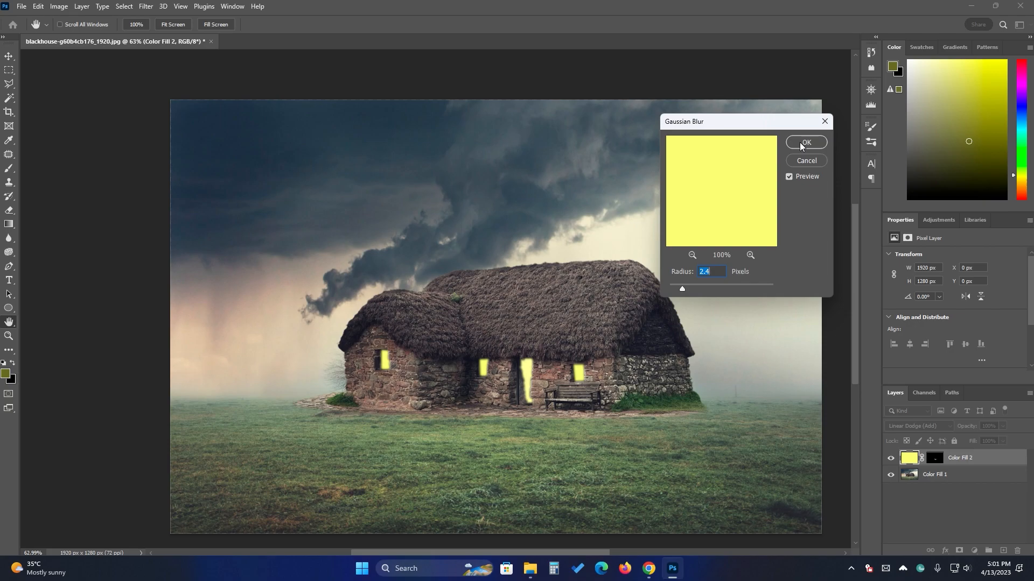
{"action": "left_click", "coordinate": [799, 142]}
{"action": "key", "text": "l"}
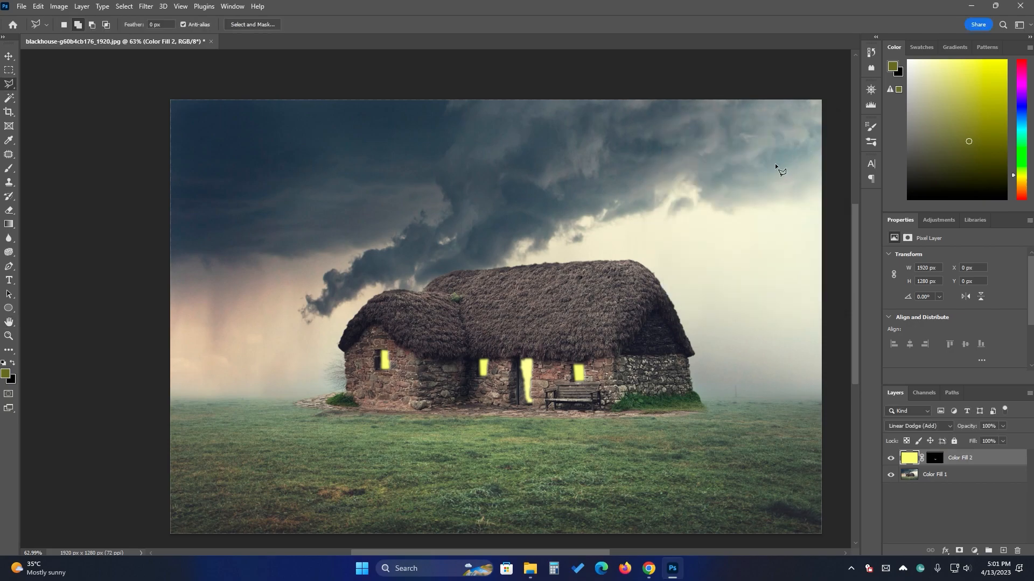
{"action": "scroll", "coordinate": [776, 160], "scroll_direction": "down", "scroll_amount": 1}
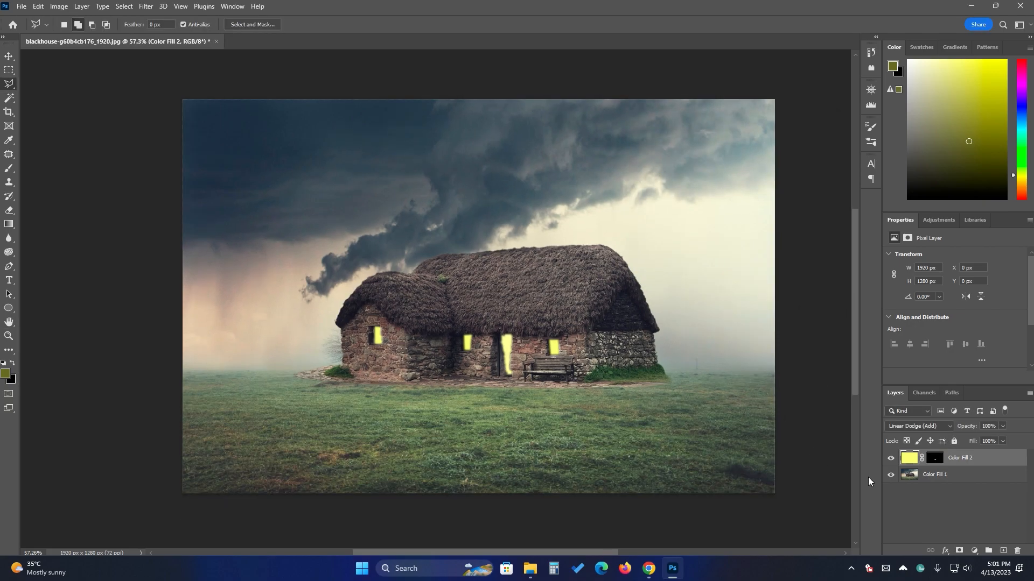
Add a Color Lookup adjustment directly above the cottage photo layer and load the Moonlight.3DL 3D LUT.
{"action": "left_click", "coordinate": [968, 475]}
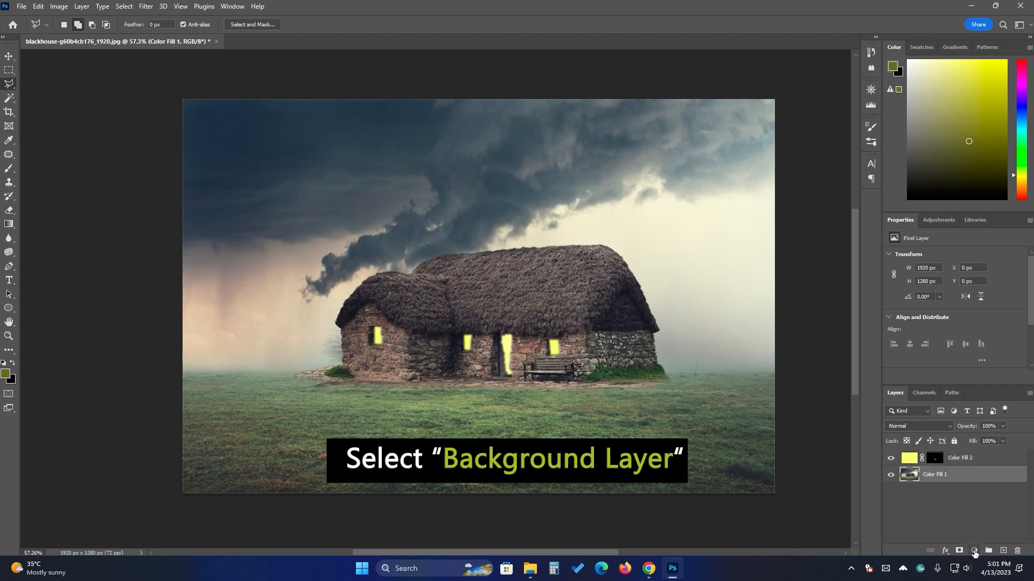
{"action": "left_click", "coordinate": [974, 550]}
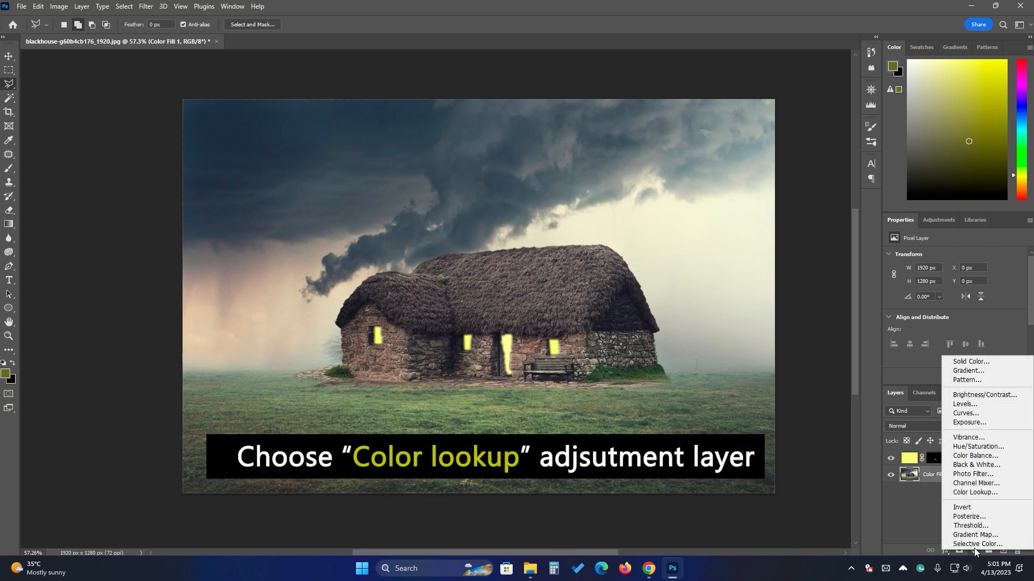
{"action": "left_click", "coordinate": [975, 493]}
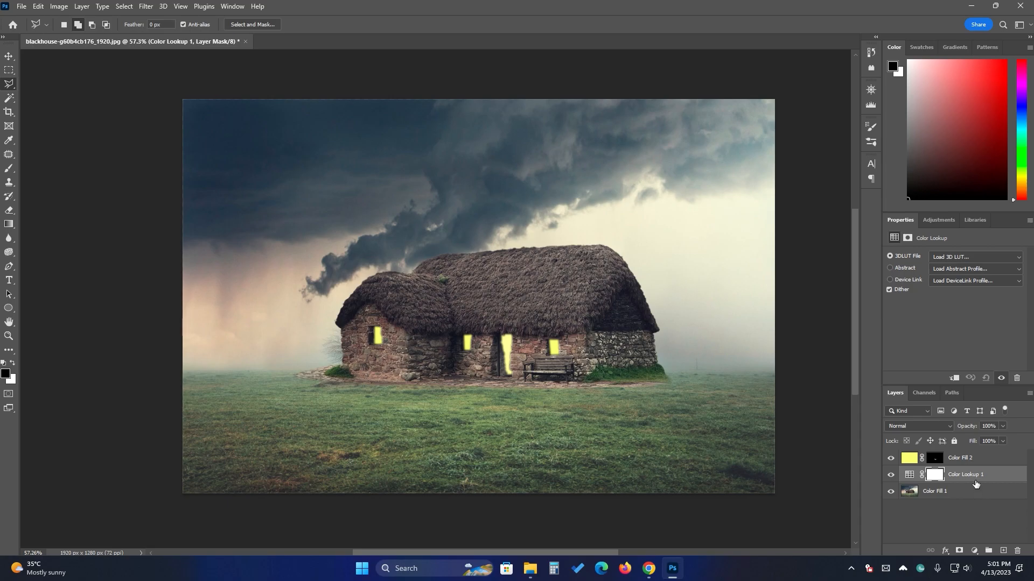
{"action": "left_click", "coordinate": [958, 257]}
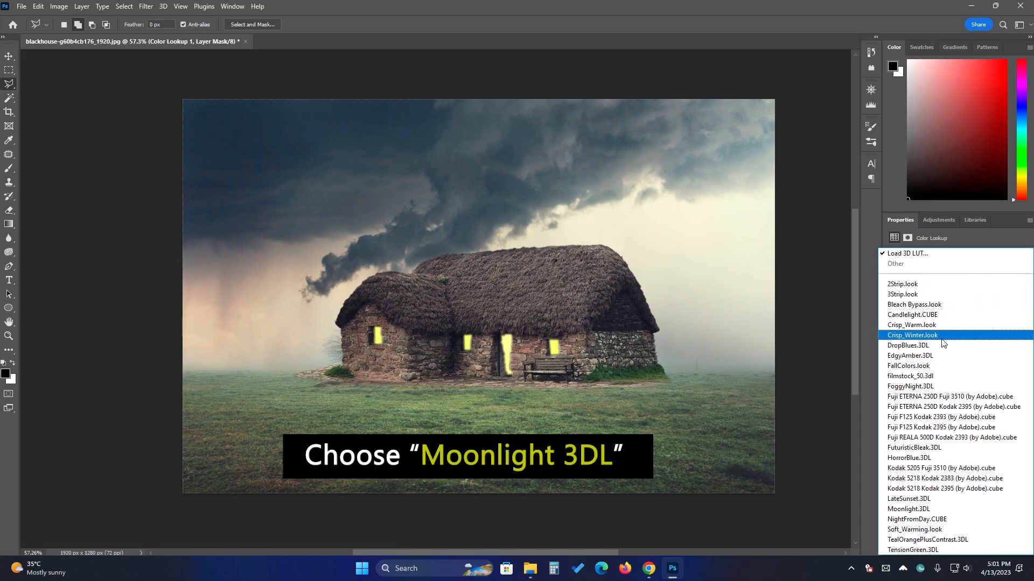
{"action": "left_click", "coordinate": [921, 509]}
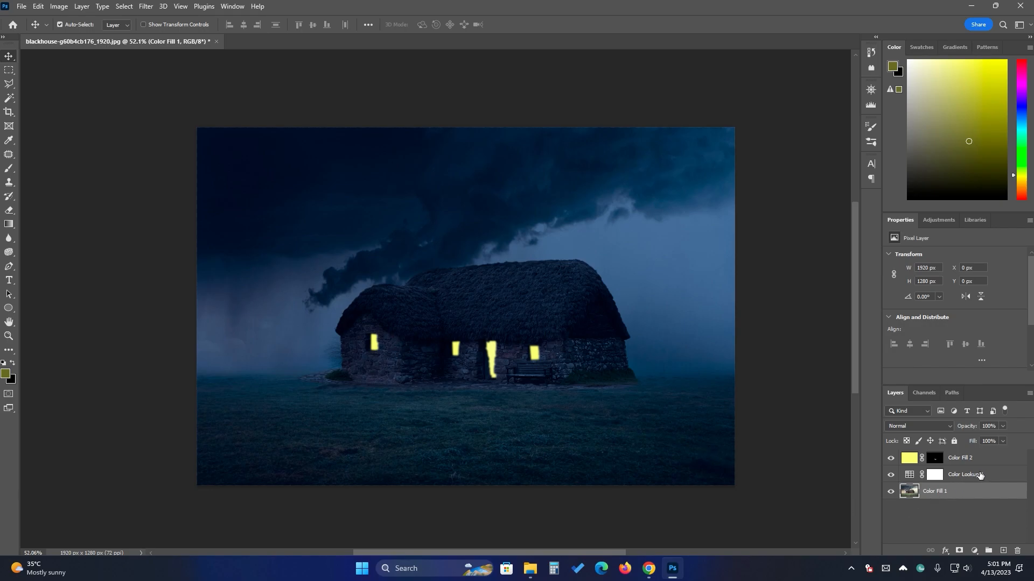
Add an empty layer above Color Fill 2 and marquee-select an area about 498 × 159 px extending outward from the leftmost window.
{"action": "left_click", "coordinate": [988, 459]}
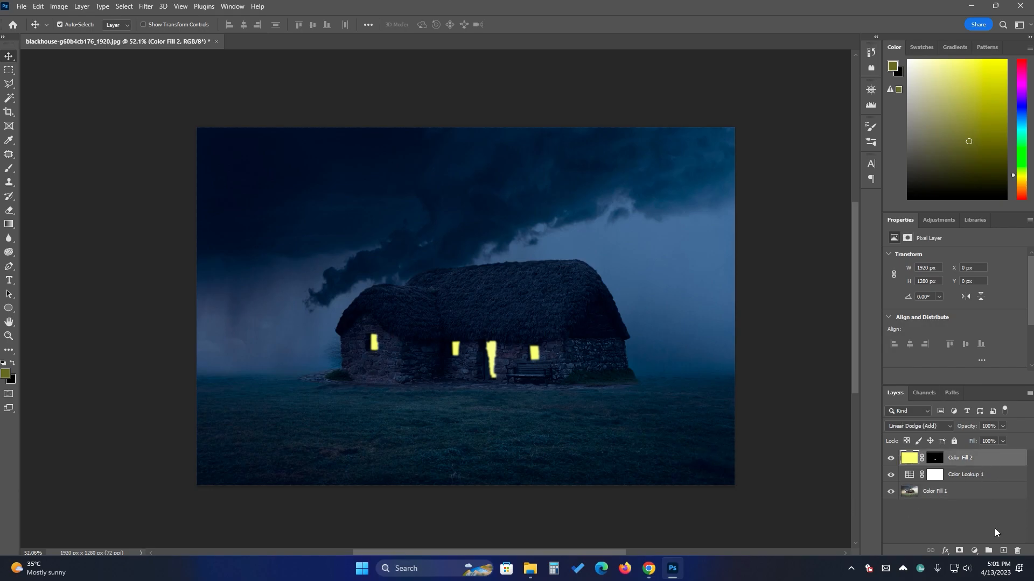
{"action": "left_click", "coordinate": [1002, 550]}
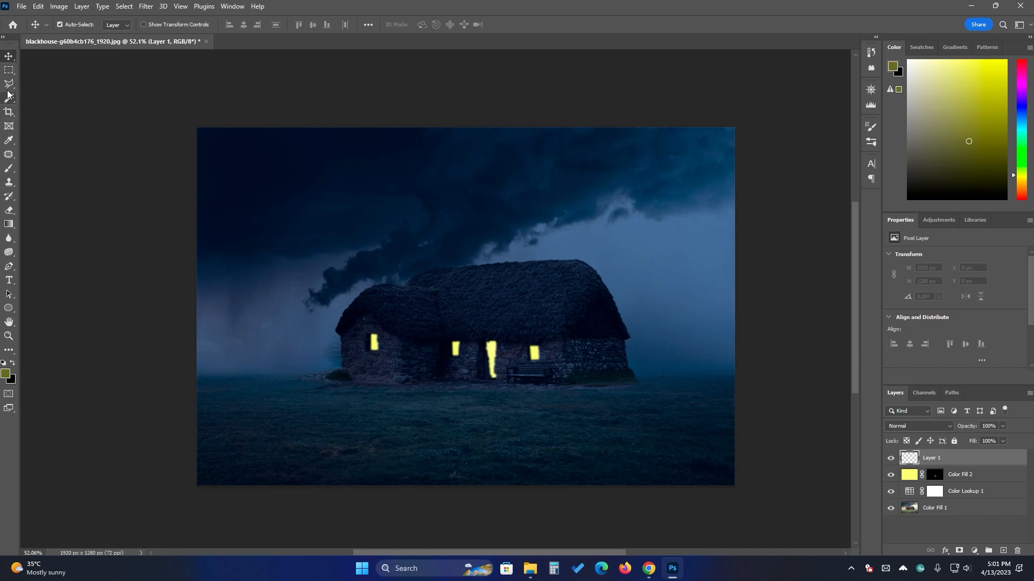
{"action": "left_click", "coordinate": [9, 71]}
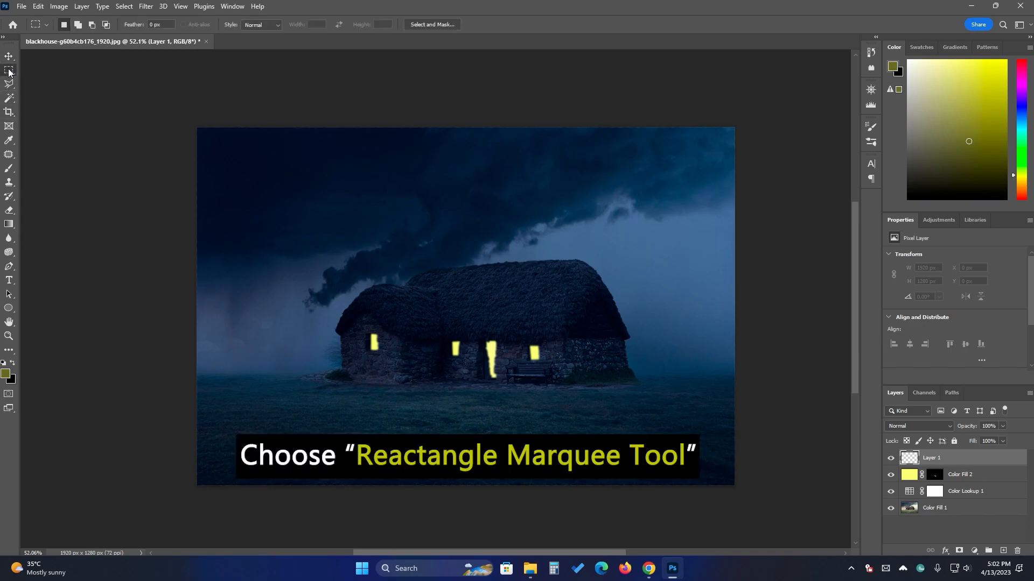
{"action": "left_click_drag", "start_coordinate": [377, 333], "coordinate": [237, 377]}
Set the starting colour of the Gradient tool's fade-to-transparent gradient to the yellow sampled from the glowing middle window.
{"action": "left_click", "coordinate": [9, 225]}
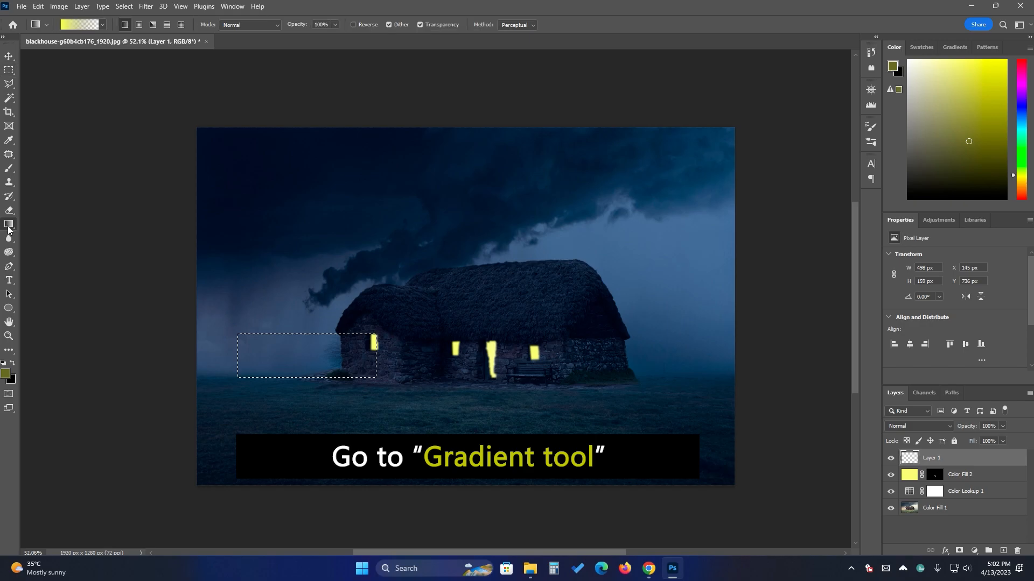
{"action": "left_click", "coordinate": [79, 25]}
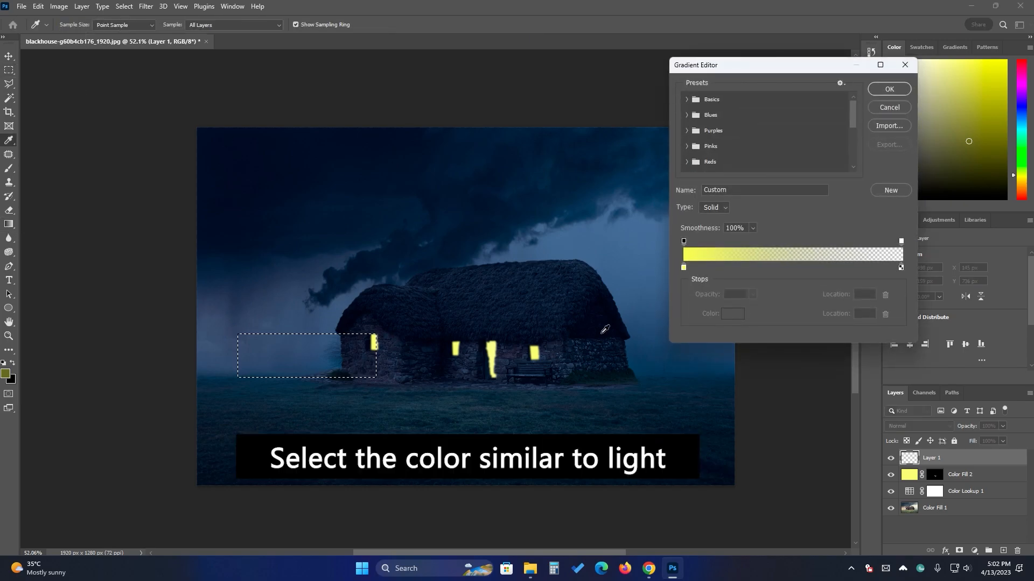
{"action": "left_click", "coordinate": [684, 267]}
{"action": "left_click", "coordinate": [731, 315]}
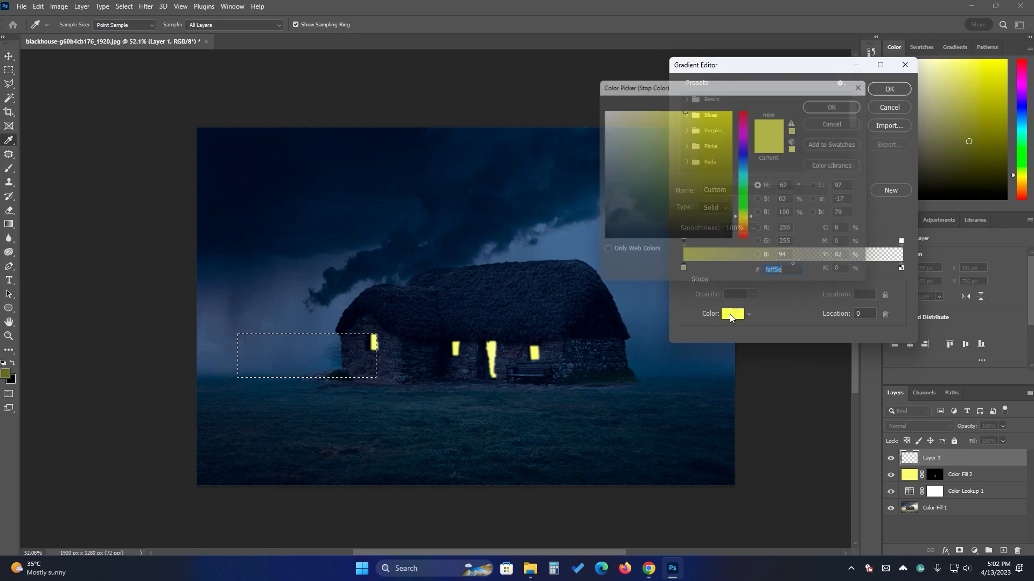
{"action": "left_click", "coordinate": [459, 343]}
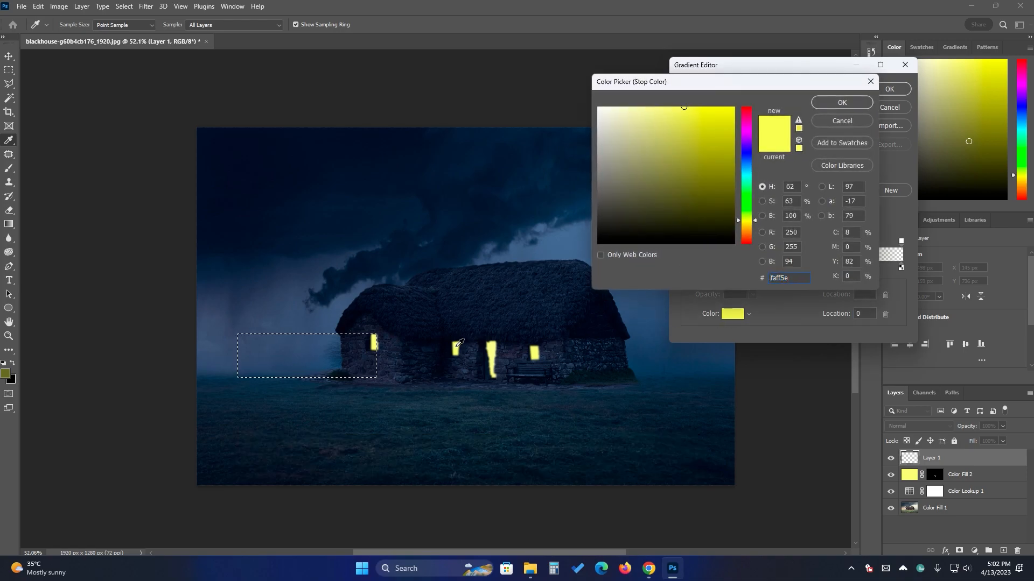
{"action": "left_click", "coordinate": [839, 102]}
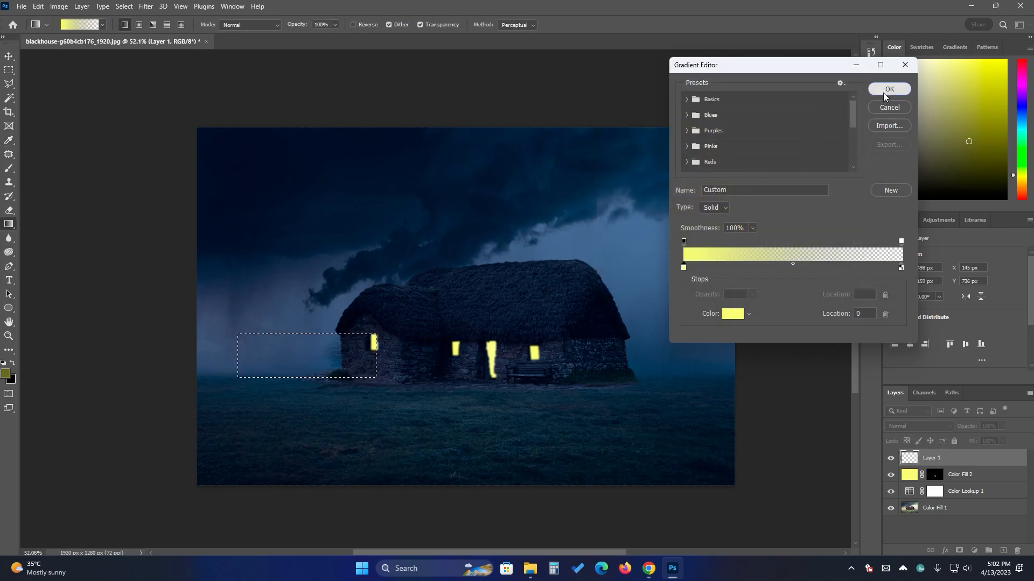
{"action": "left_click", "coordinate": [883, 93]}
Fill the selection on Layer 1 with the yellow gradient fading outward from the leftmost window, and clear the selection.
{"action": "left_click_drag", "start_coordinate": [376, 353], "coordinate": [210, 359]}
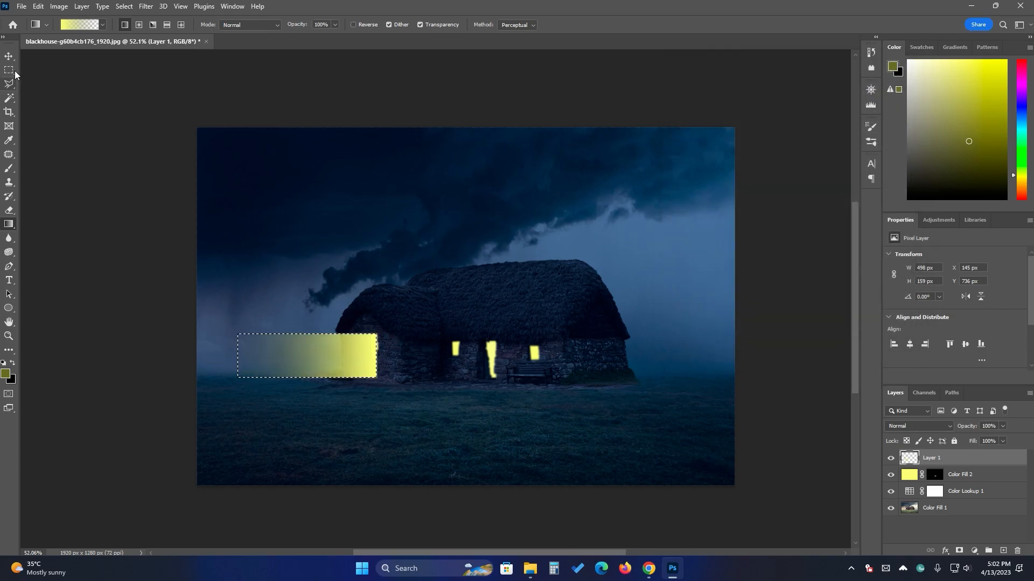
{"action": "left_click", "coordinate": [9, 56]}
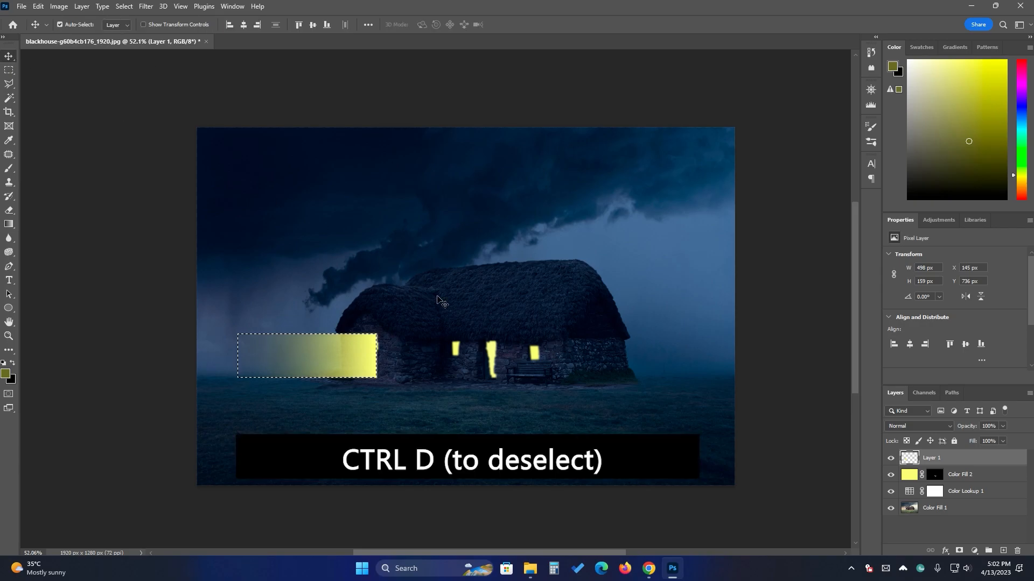
{"action": "key", "text": "ctrl+d"}
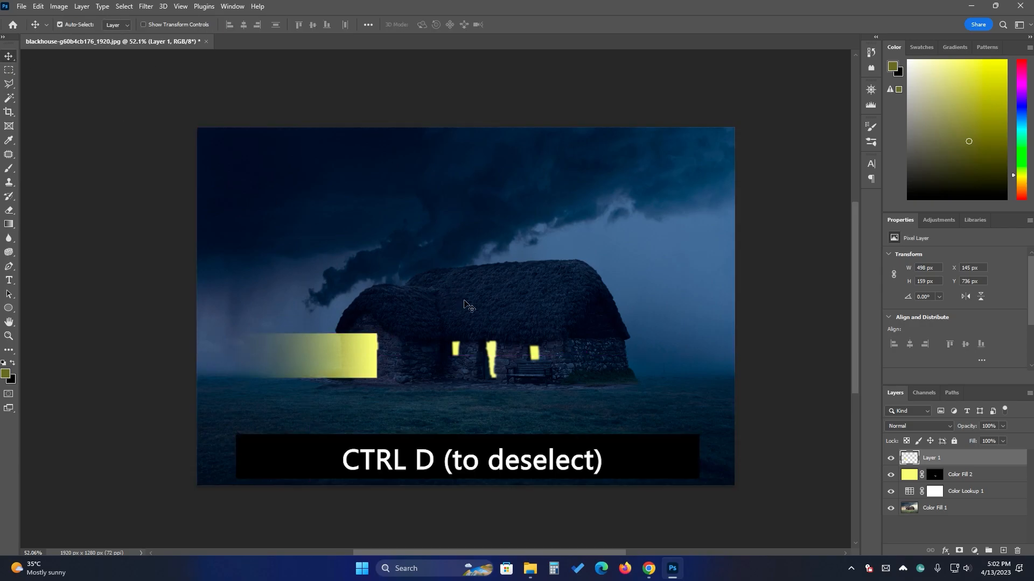
Distort the yellow gradient on Layer 1 into a light beam that matches the leftmost window's height and widens outward to the left.
{"action": "key", "text": "ctrl+t"}
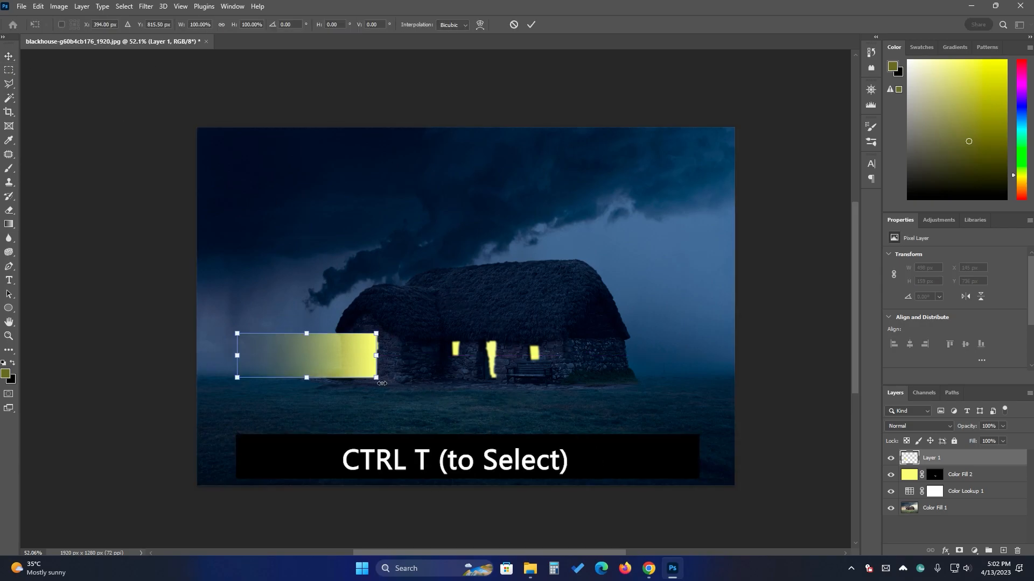
{"action": "right_click", "coordinate": [351, 369]}
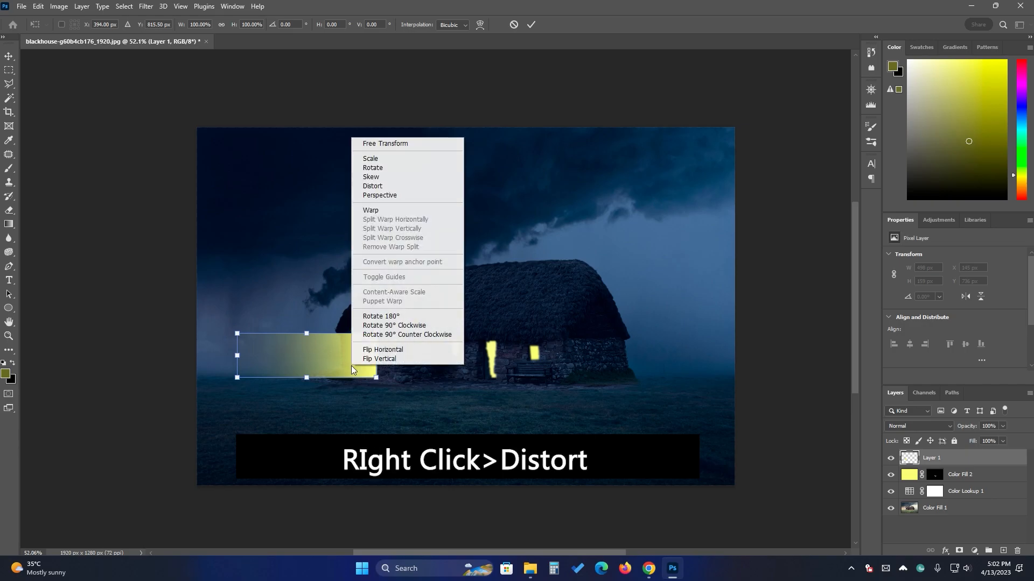
{"action": "left_click", "coordinate": [383, 187]}
{"action": "left_click_drag", "start_coordinate": [376, 378], "coordinate": [379, 338]}
{"action": "left_click_drag", "start_coordinate": [239, 334], "coordinate": [240, 321]}
{"action": "left_click_drag", "start_coordinate": [238, 380], "coordinate": [238, 372]}
{"action": "left_click_drag", "start_coordinate": [377, 350], "coordinate": [377, 352]}
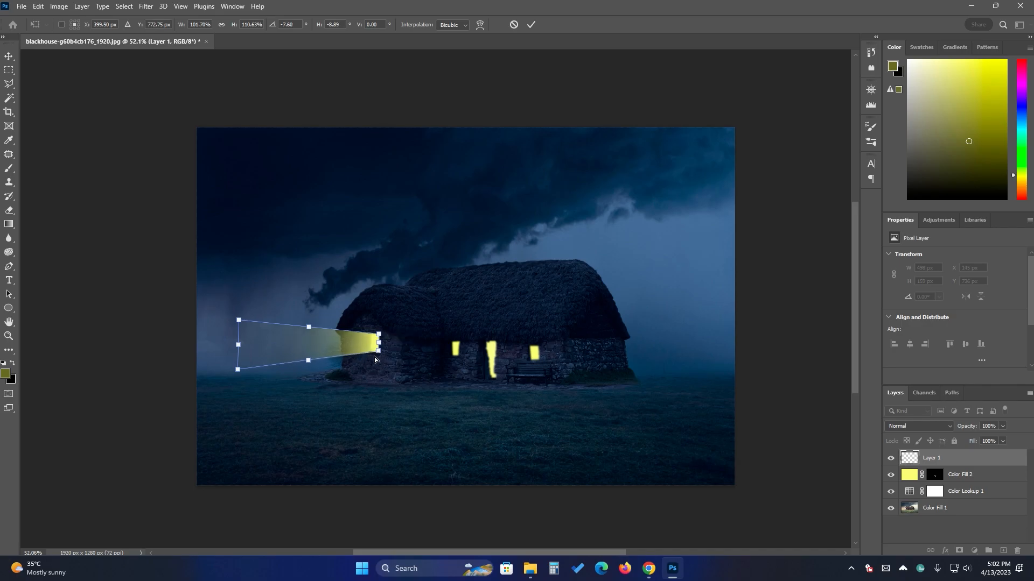
{"action": "left_click", "coordinate": [532, 25]}
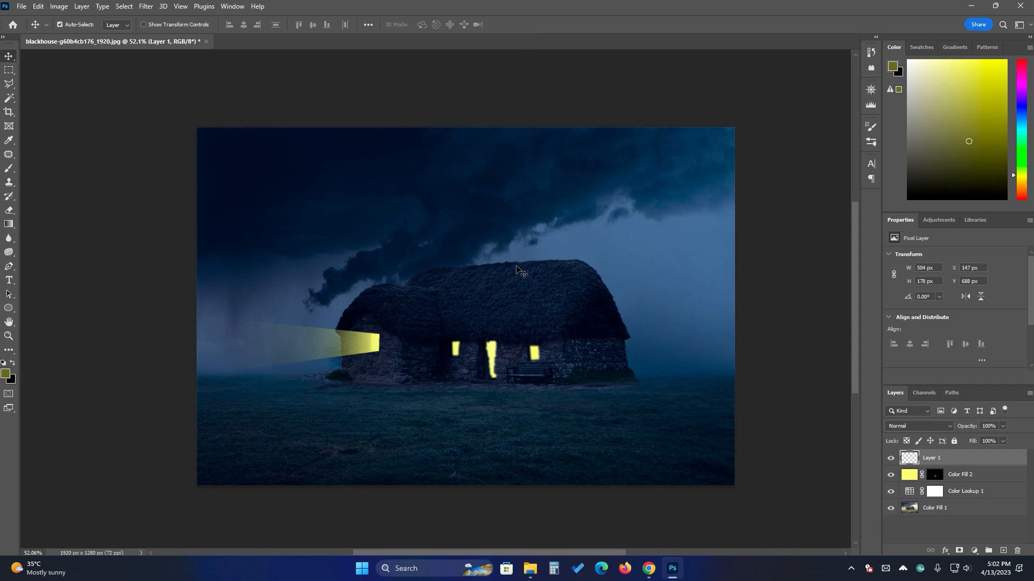
Soften the light beam on Layer 1 with a Gaussian Blur of 8.6 pixels radius.
{"action": "left_click", "coordinate": [144, 7]}
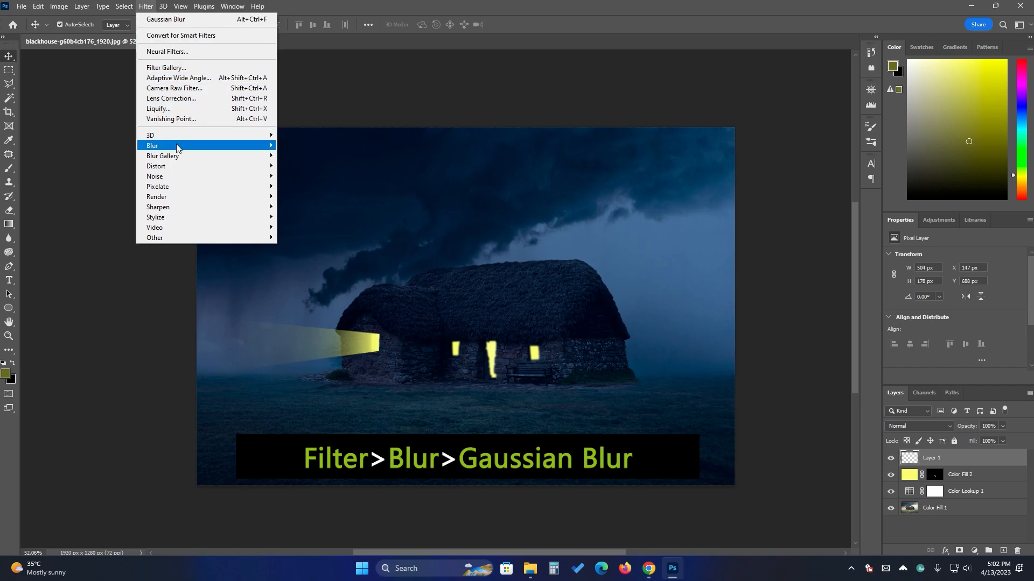
{"action": "mouse_move", "coordinate": [176, 144]}
{"action": "left_click", "coordinate": [306, 186]}
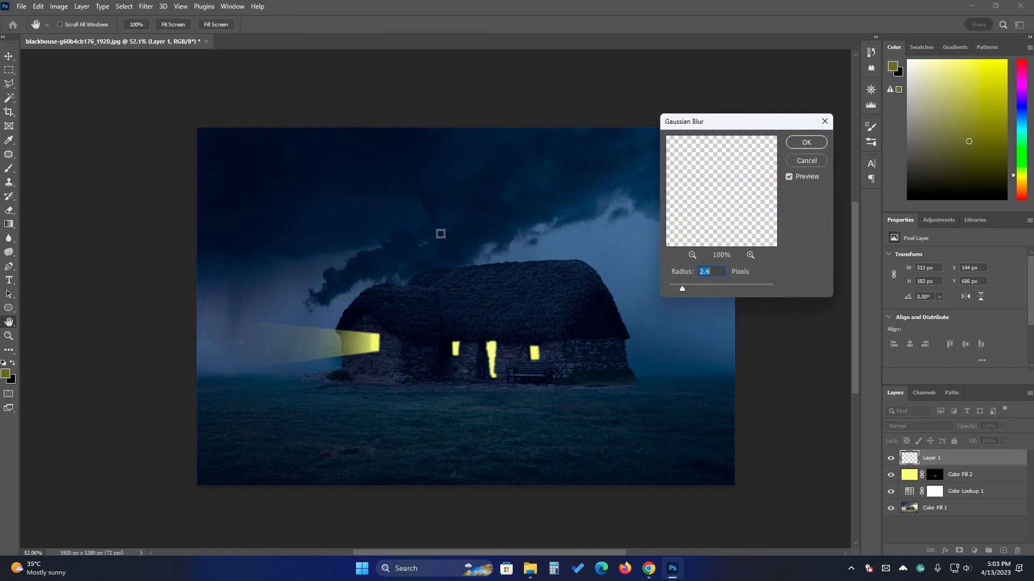
{"action": "left_click_drag", "start_coordinate": [683, 290], "coordinate": [706, 291]}
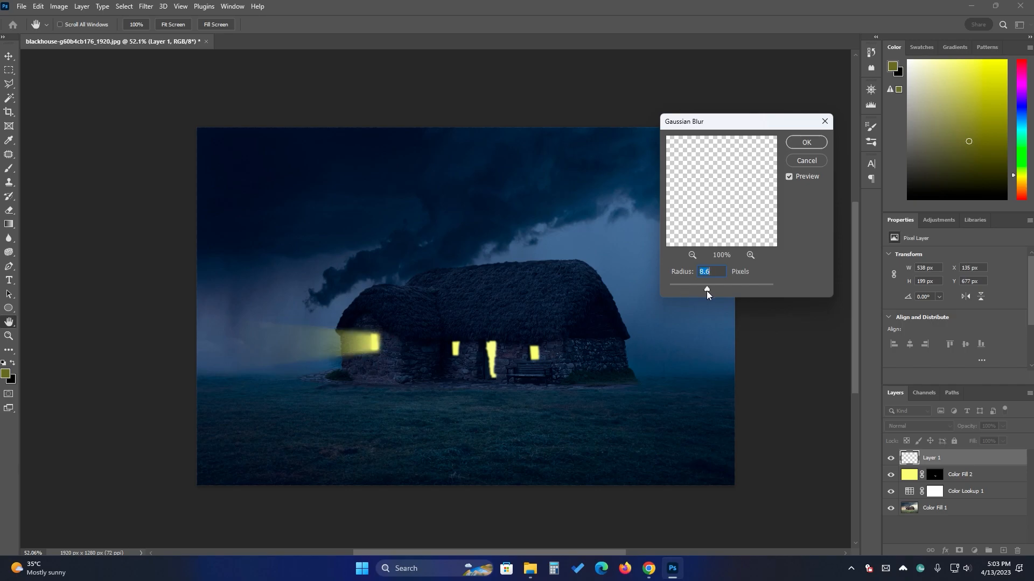
{"action": "left_click", "coordinate": [815, 147]}
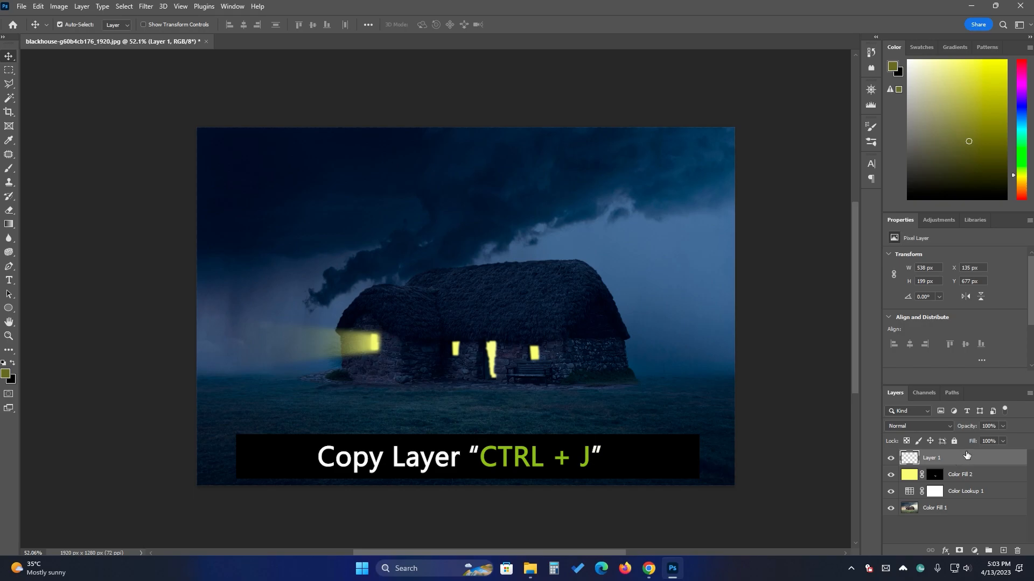
Duplicate Layer 1, place the copied beam at the middle window, and reduce its height to about 89%.
{"action": "key", "text": "ctrl+j"}
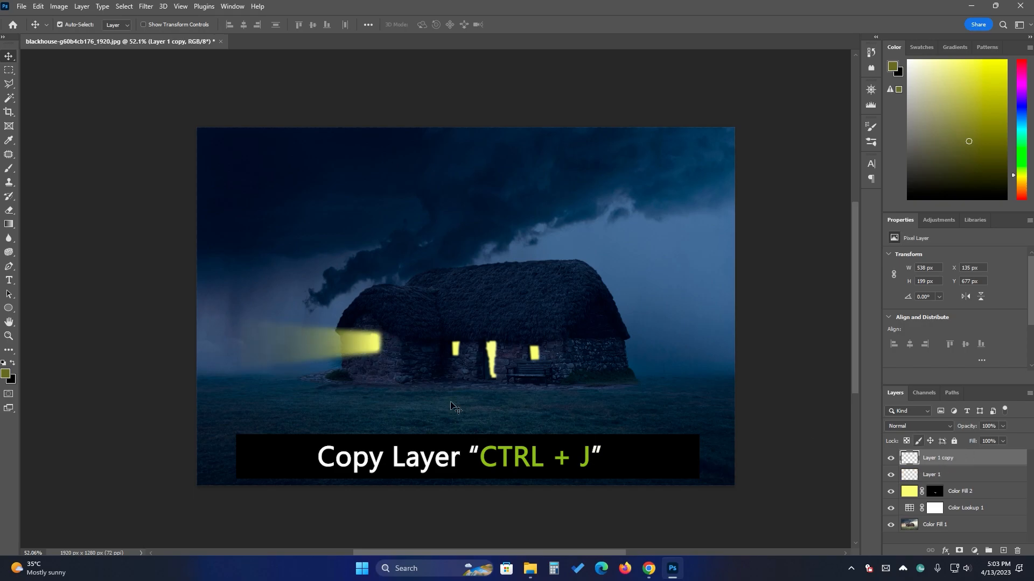
{"action": "left_click_drag", "start_coordinate": [340, 349], "coordinate": [442, 361]}
{"action": "key", "text": "ctrl"}
{"action": "key", "text": "ctrl+t"}
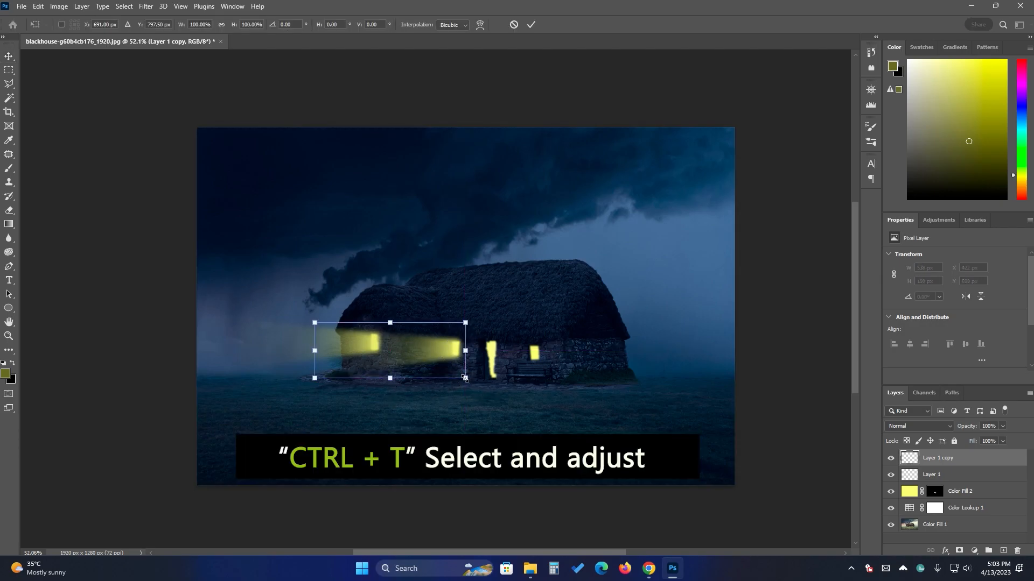
{"action": "left_click_drag", "start_coordinate": [465, 378], "coordinate": [465, 375]}
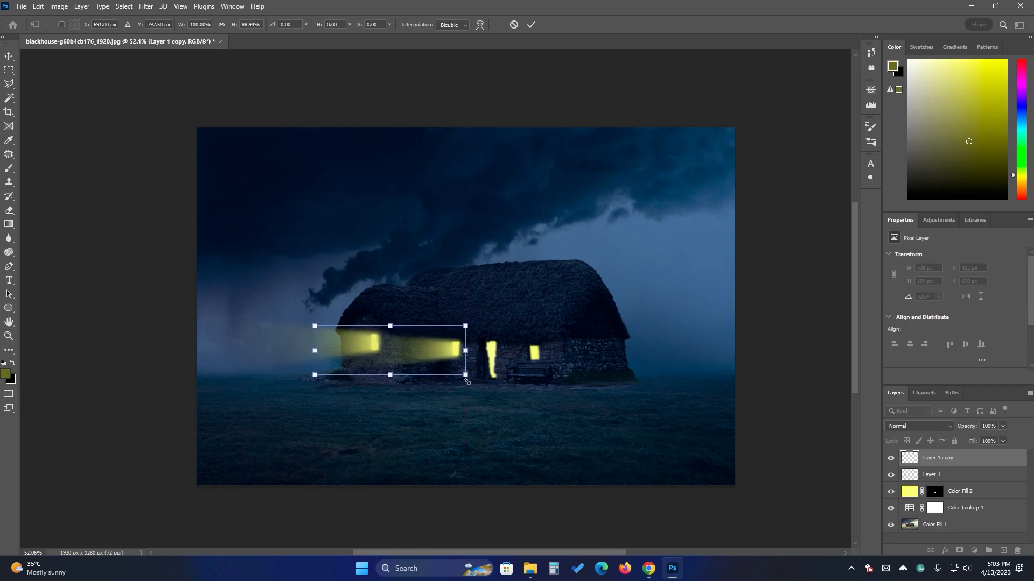
{"action": "left_click", "coordinate": [531, 25]}
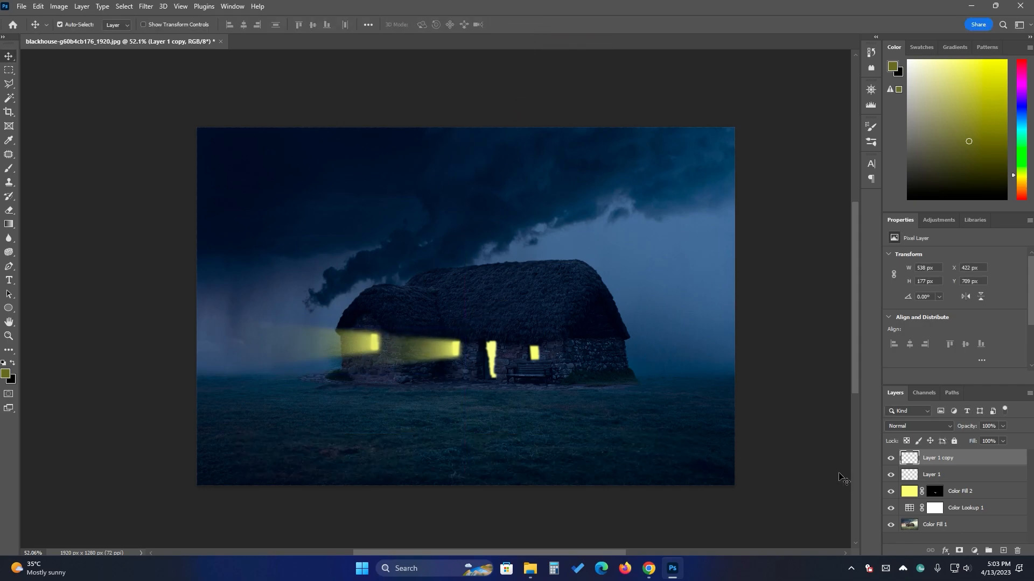
Duplicate the middle window's beam, place the copy at the rightmost window, and resize it to about 542 × 153 px.
{"action": "key", "text": "ctrl+j"}
{"action": "left_click_drag", "start_coordinate": [370, 348], "coordinate": [514, 357]}
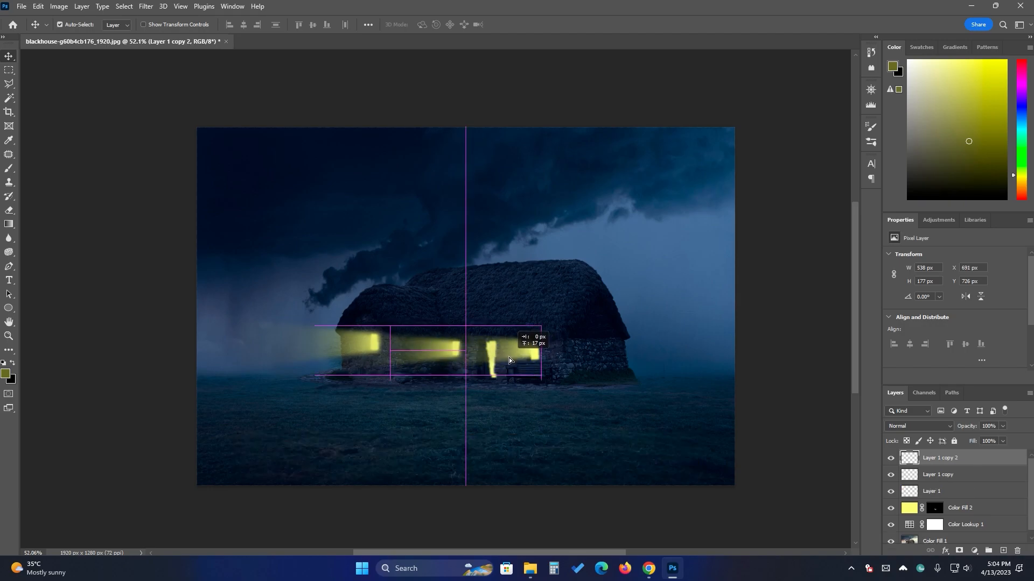
{"action": "key", "text": "ctrl+t"}
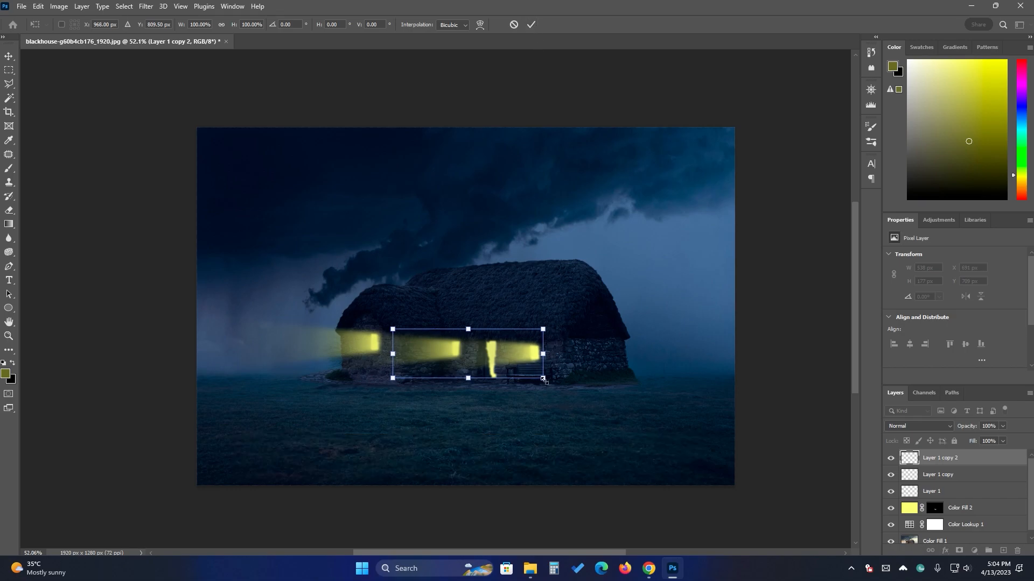
{"action": "left_click_drag", "start_coordinate": [542, 378], "coordinate": [544, 371]}
{"action": "left_click", "coordinate": [530, 25]}
{"action": "left_click_drag", "start_coordinate": [652, 290], "coordinate": [643, 292]}
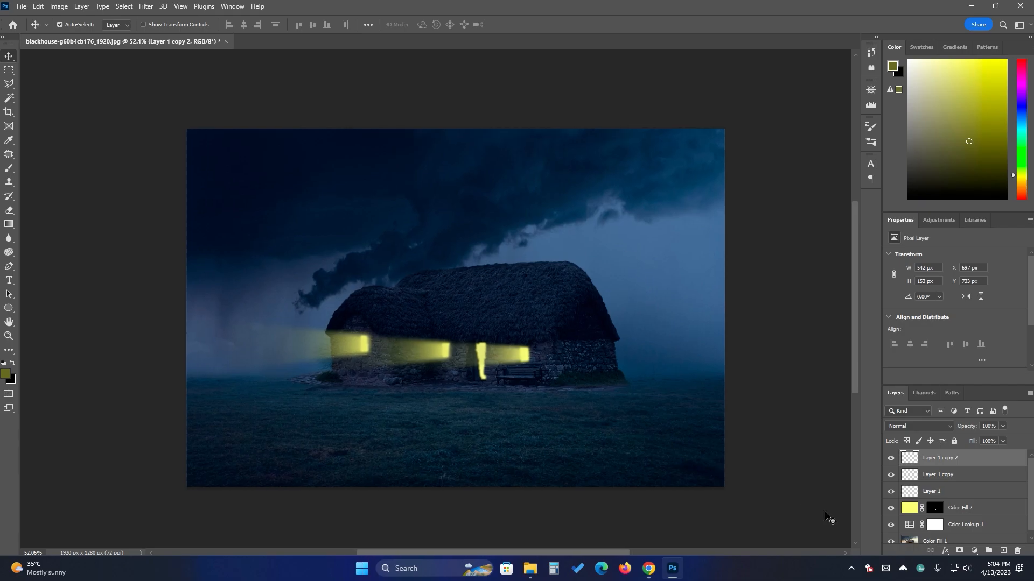
Target the Color Lookup 1 layer mask and ready the Brush tool with black foreground at 30% opacity.
{"action": "left_click", "coordinate": [969, 524]}
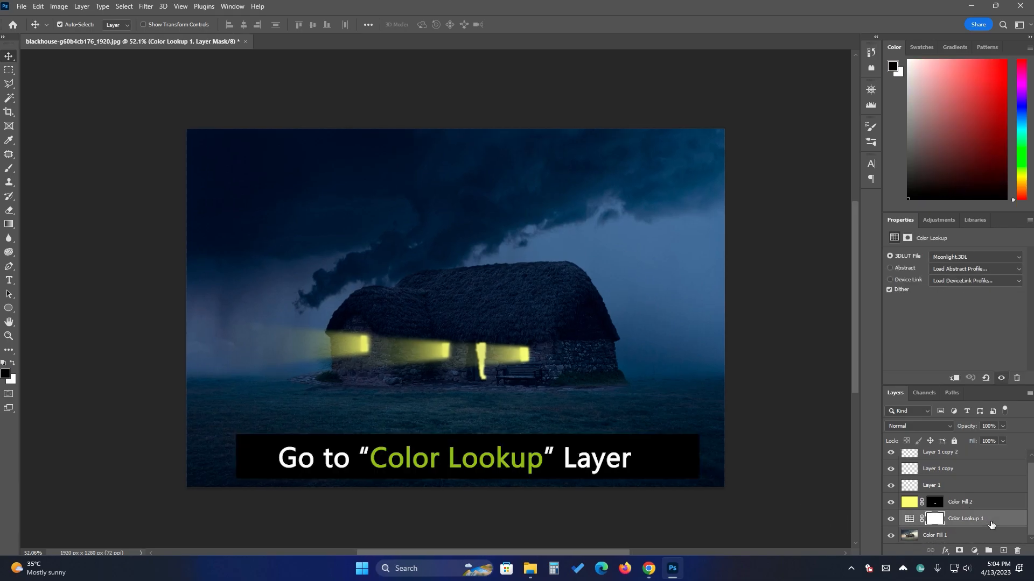
{"action": "left_click", "coordinate": [9, 170]}
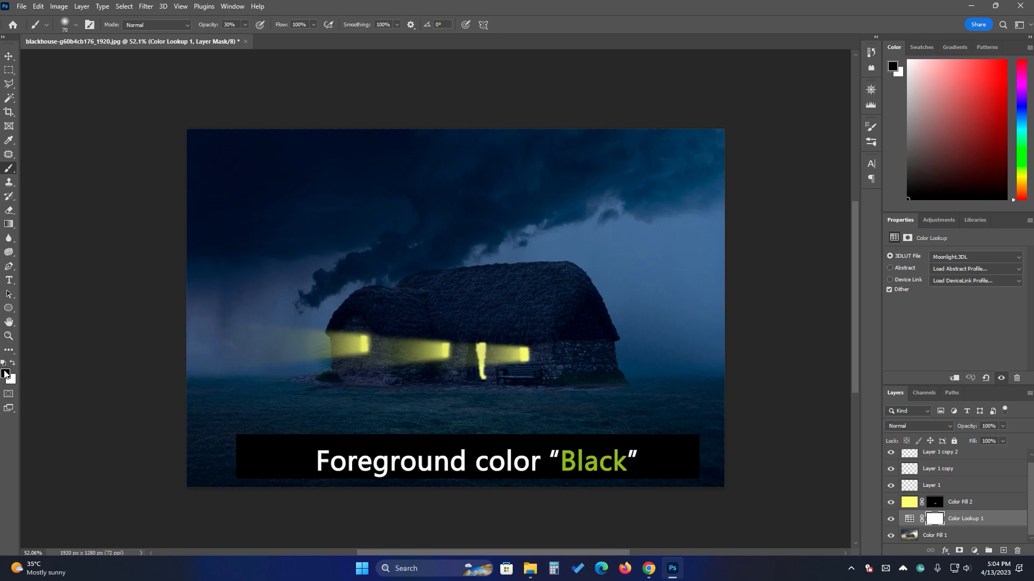
{"action": "left_click", "coordinate": [245, 25]}
{"action": "left_click_drag", "start_coordinate": [244, 36], "coordinate": [246, 38]}
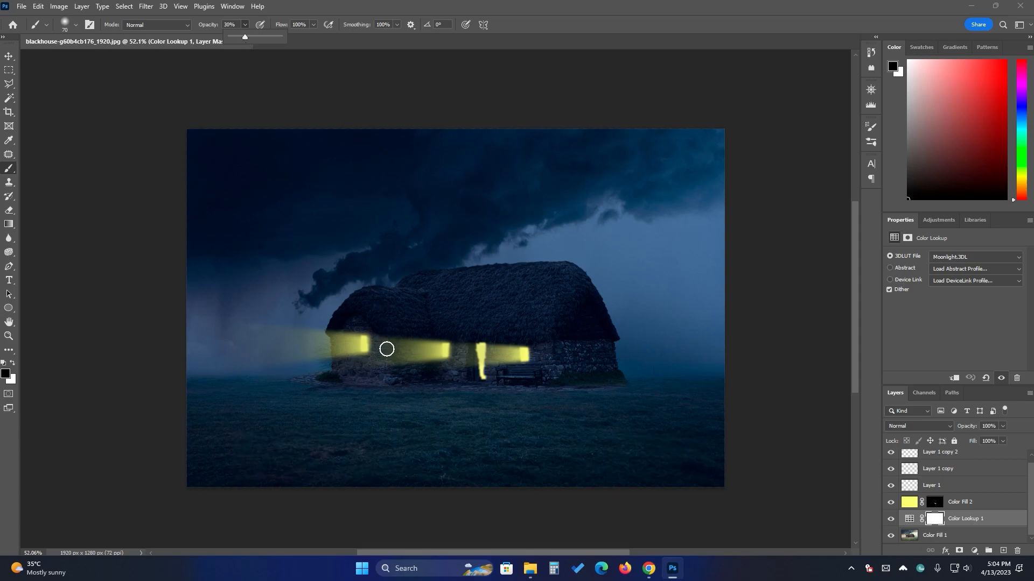
Paint black on the Color Lookup 1 mask over the ground below the door and windows to create light patches.
{"action": "scroll", "coordinate": [404, 386], "scroll_direction": "up", "scroll_amount": 3}
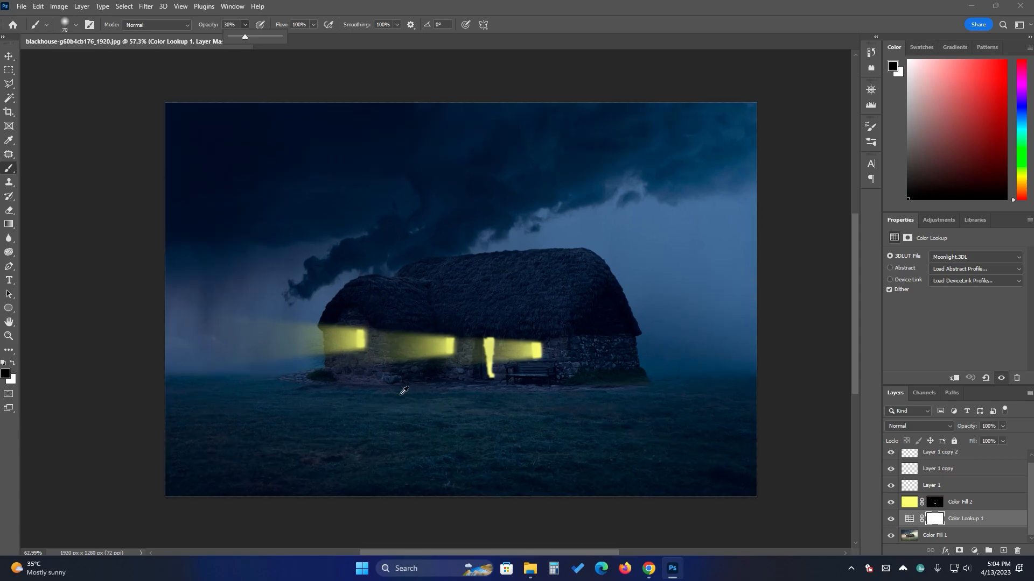
{"action": "left_click_drag", "start_coordinate": [506, 380], "coordinate": [495, 388]}
{"action": "left_click_drag", "start_coordinate": [560, 361], "coordinate": [539, 381]}
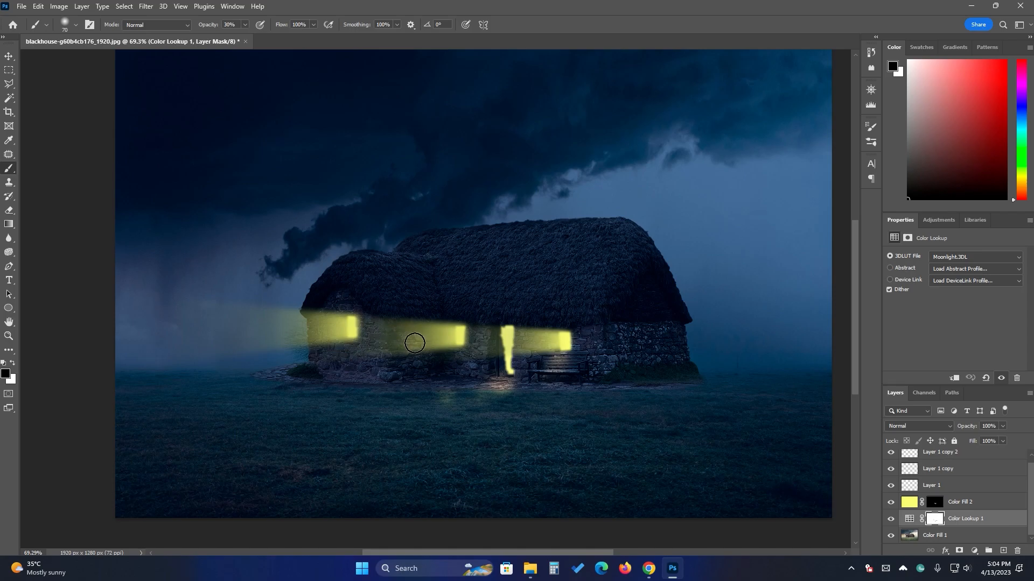
{"action": "left_click_drag", "start_coordinate": [433, 389], "coordinate": [415, 392]}
{"action": "mouse_move", "coordinate": [324, 394]}
{"action": "left_mouse_down"}
{"action": "mouse_move", "coordinate": [302, 393]}
{"action": "mouse_move", "coordinate": [355, 391]}
{"action": "left_mouse_up"}
{"action": "mouse_move", "coordinate": [535, 393]}
{"action": "left_mouse_down"}
{"action": "mouse_move", "coordinate": [544, 390]}
{"action": "mouse_move", "coordinate": [538, 402]}
{"action": "left_mouse_up"}
{"action": "scroll", "coordinate": [538, 409], "scroll_direction": "down", "scroll_amount": 2}
{"action": "left_click_drag", "start_coordinate": [506, 550], "coordinate": [532, 550]}
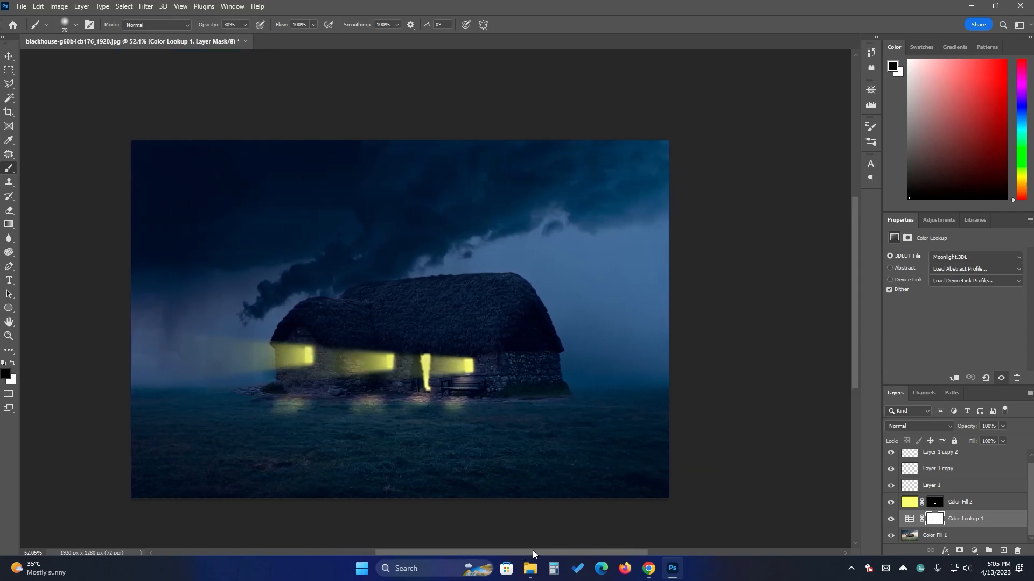
Add a Curves adjustment directly above Color Fill 2 and place a control point near the middle of its RGB curve.
{"action": "left_click", "coordinate": [988, 502]}
{"action": "left_click", "coordinate": [973, 550]}
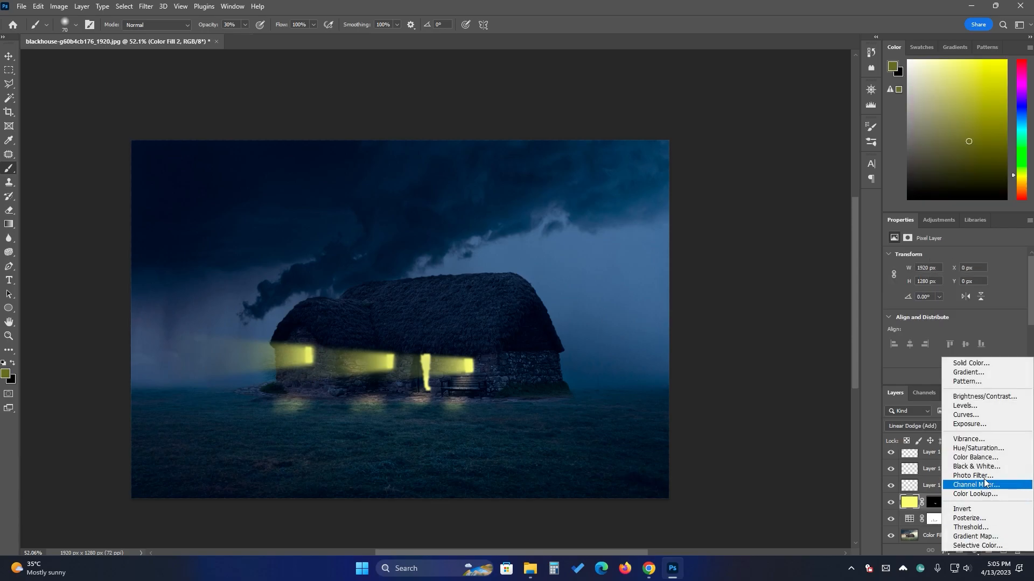
{"action": "left_click", "coordinate": [980, 426]}
{"action": "left_click_drag", "start_coordinate": [964, 335], "coordinate": [965, 335]}
{"action": "scroll", "coordinate": [704, 415], "scroll_direction": "down", "scroll_amount": 2}
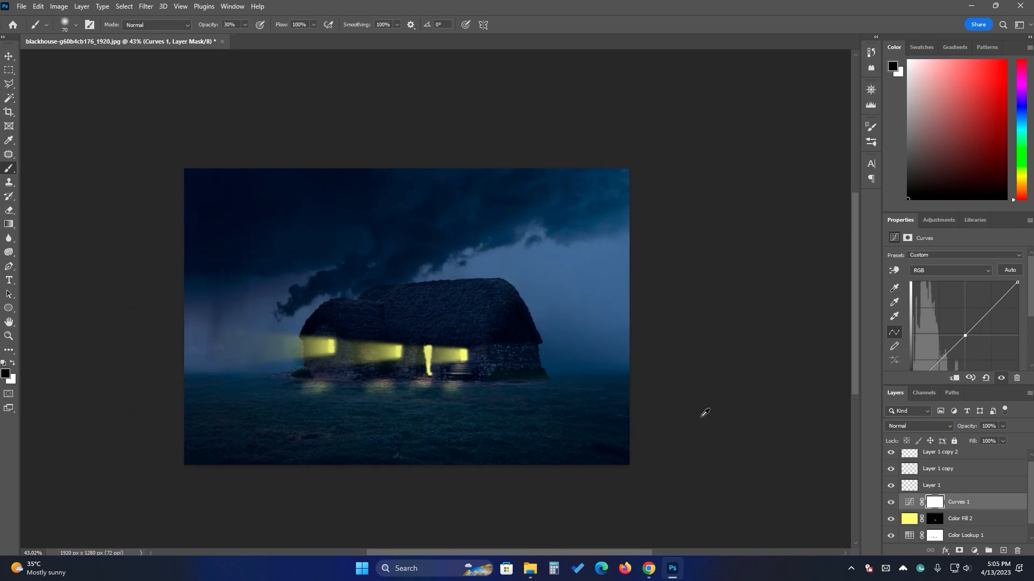